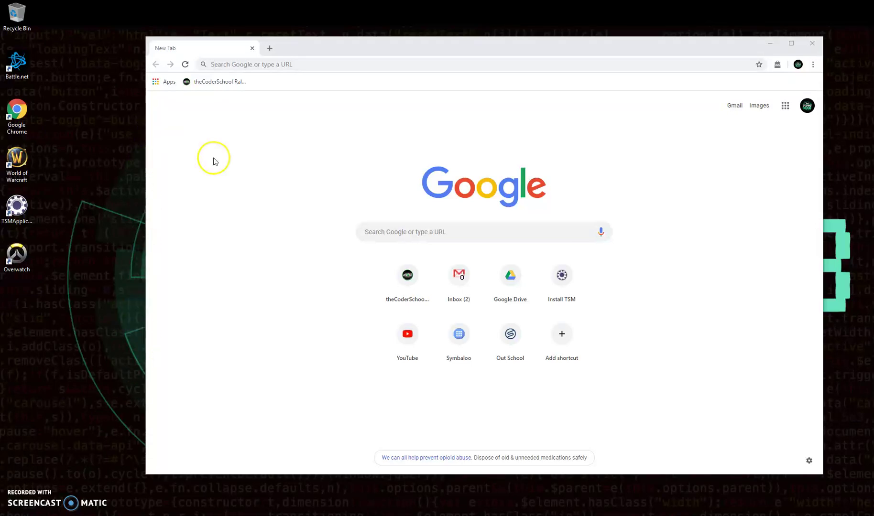
Search Google for 'free screen recorder' and scroll through the results
{"action": "left_click", "coordinate": [330, 65]}
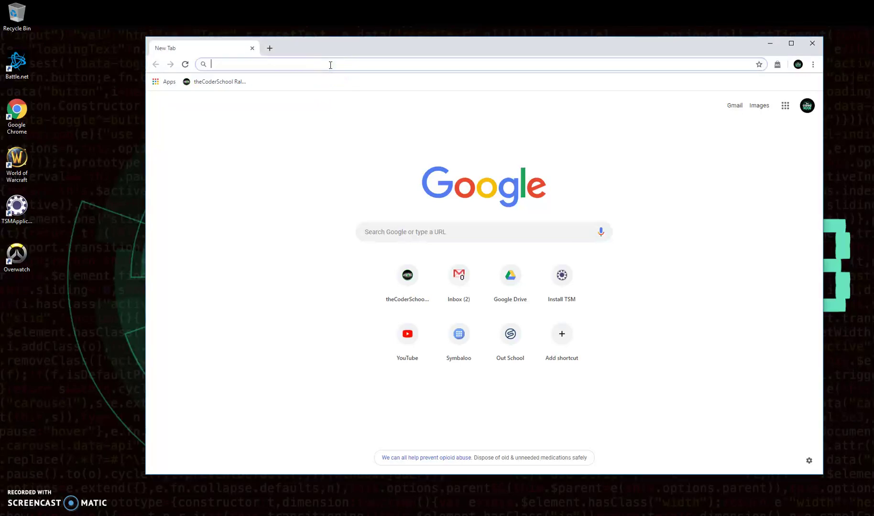
{"action": "type", "text": "free"}
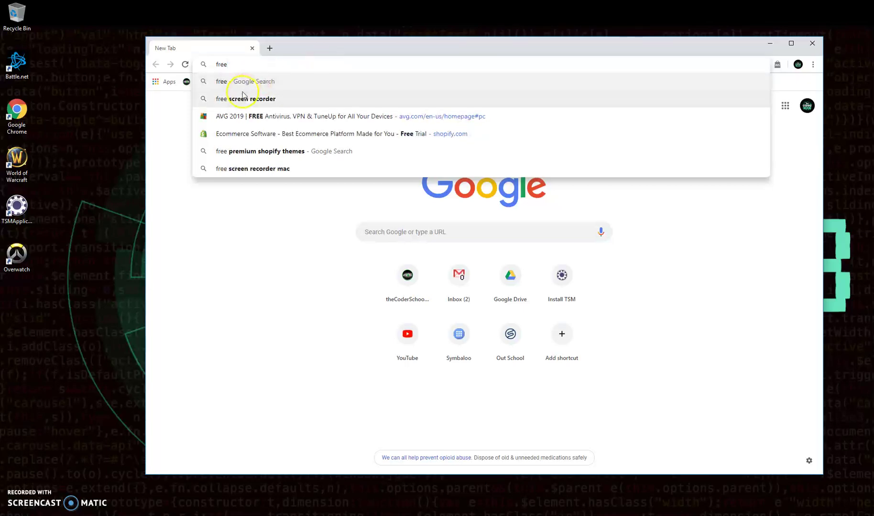
{"action": "left_click", "coordinate": [254, 96]}
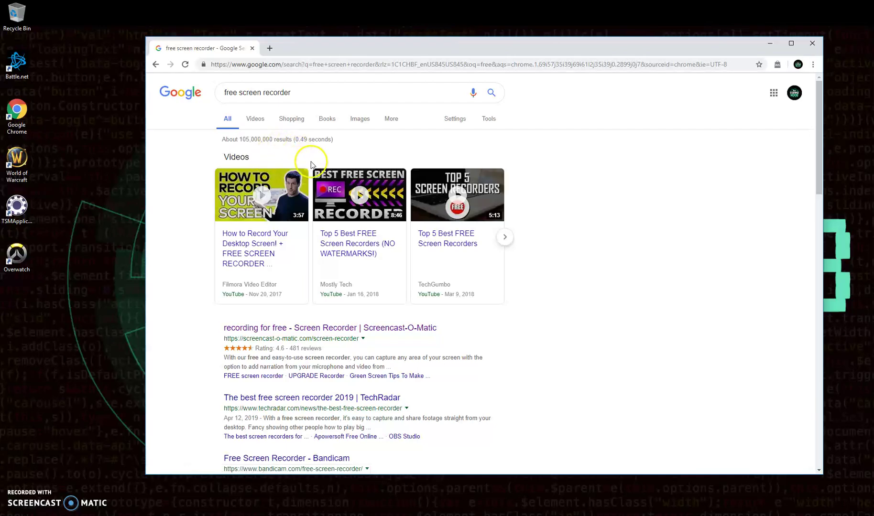
{"action": "scroll", "coordinate": [335, 191], "scroll_direction": "down", "scroll_amount": 6}
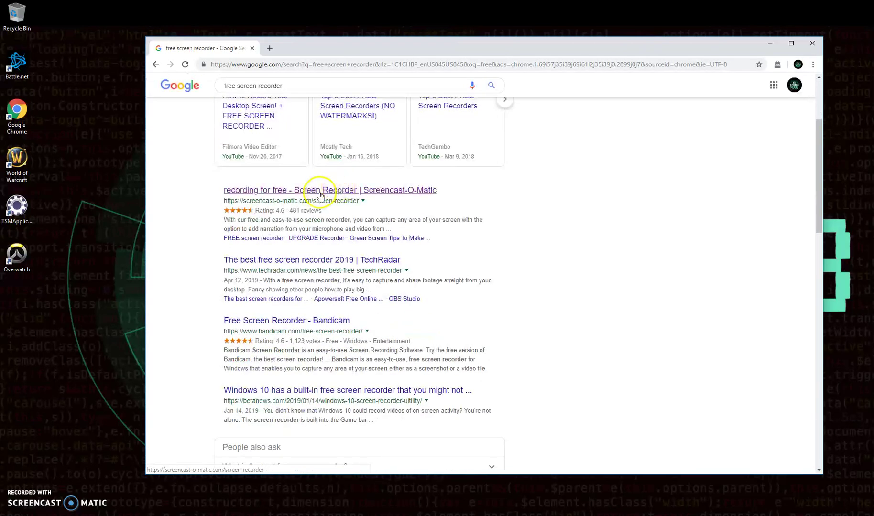
{"action": "scroll", "coordinate": [304, 243], "scroll_direction": "up", "scroll_amount": 5}
{"action": "scroll", "coordinate": [271, 137], "scroll_direction": "up", "scroll_amount": 1}
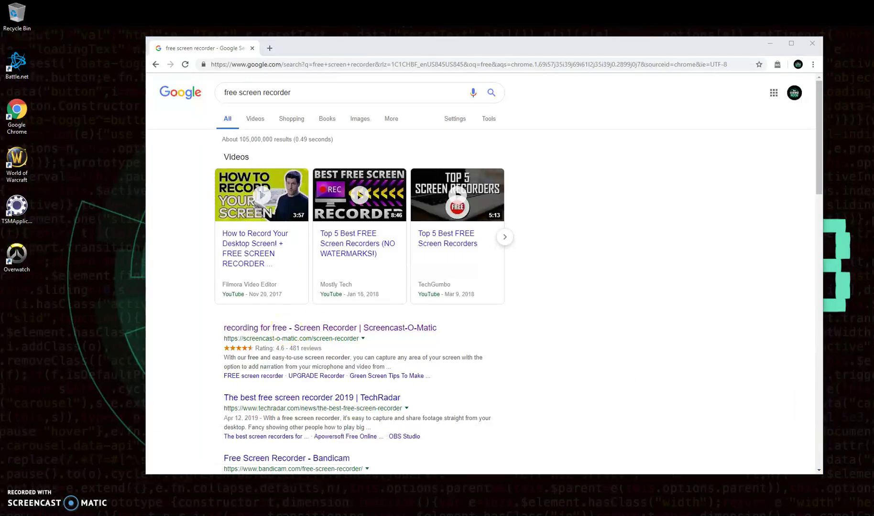
Show the WebLaunchRecorder file in the centred Downloads window, then minimise it
{"action": "left_click_drag", "start_coordinate": [873, 143], "coordinate": [521, 144]}
{"action": "left_click", "coordinate": [457, 201]}
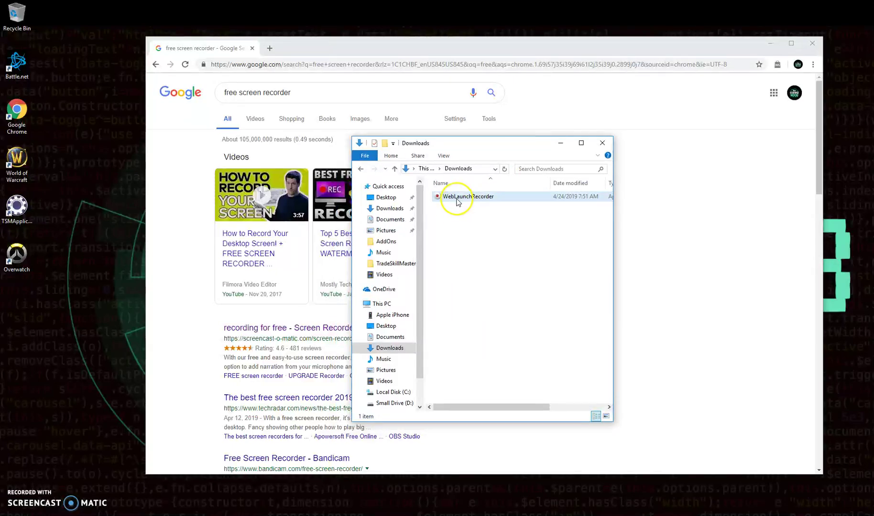
{"action": "left_click", "coordinate": [560, 143]}
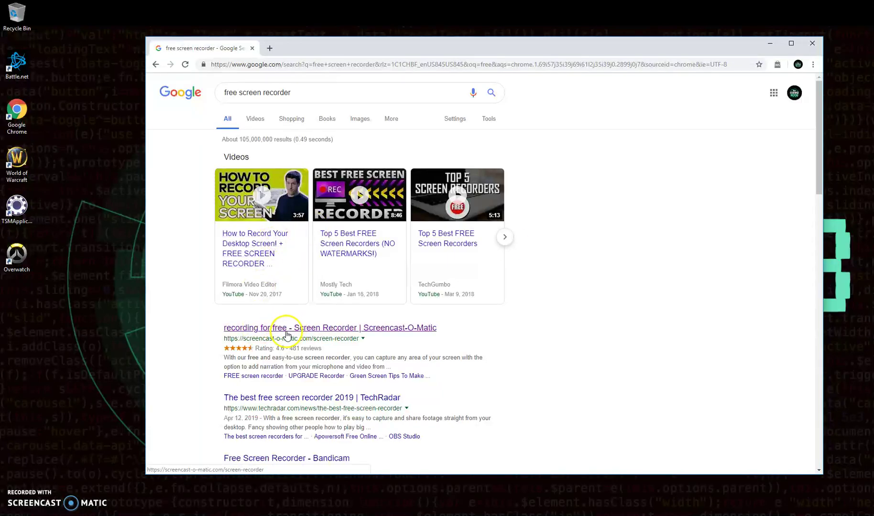
{"action": "left_click", "coordinate": [296, 333]}
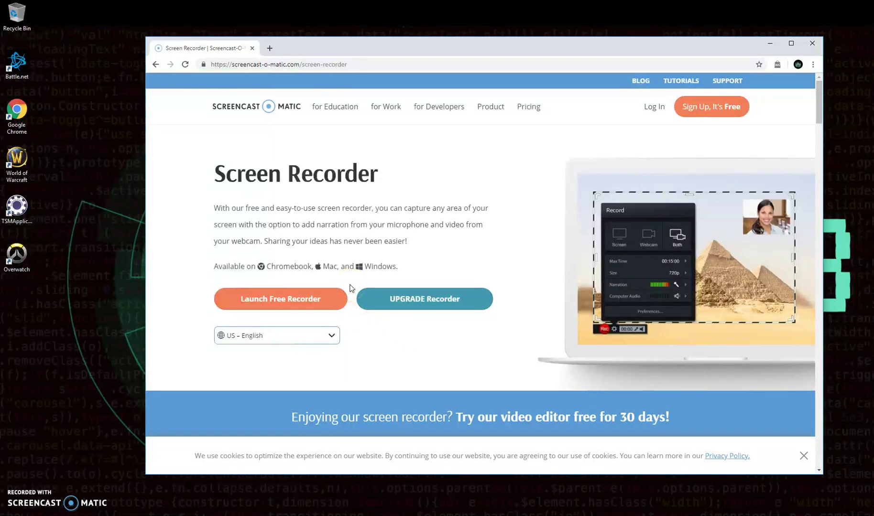
{"action": "left_click", "coordinate": [155, 64]}
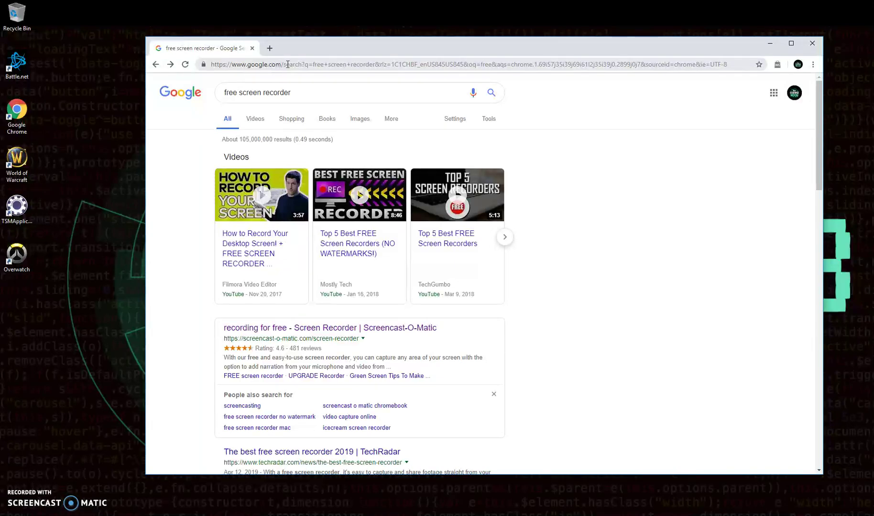
Replace the Google search query with 'OBS' and run the search
{"action": "triple_click", "coordinate": [302, 88]}
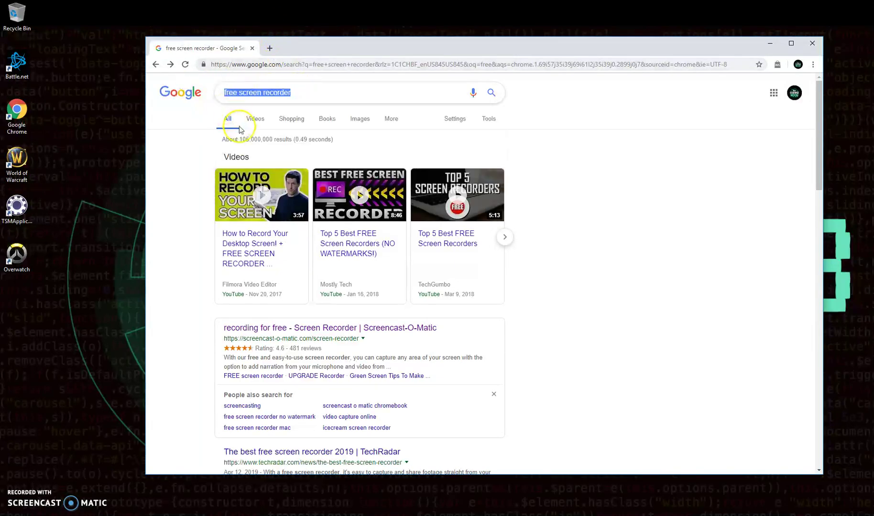
{"action": "triple_click", "coordinate": [305, 96]}
{"action": "key", "text": "BackSpace"}
{"action": "type", "text": "OBS"}
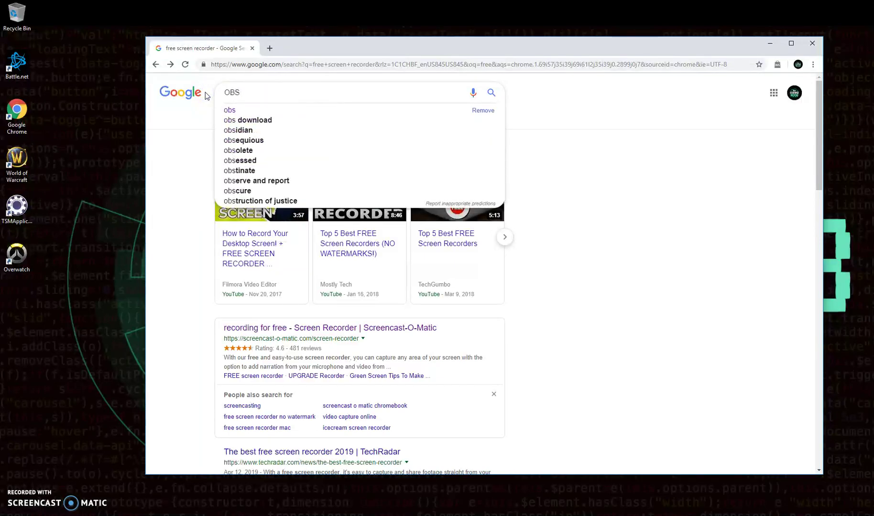
{"action": "key", "text": "Return"}
Open the Open Broadcaster Software site and choose the Windows download
{"action": "left_click", "coordinate": [217, 98]}
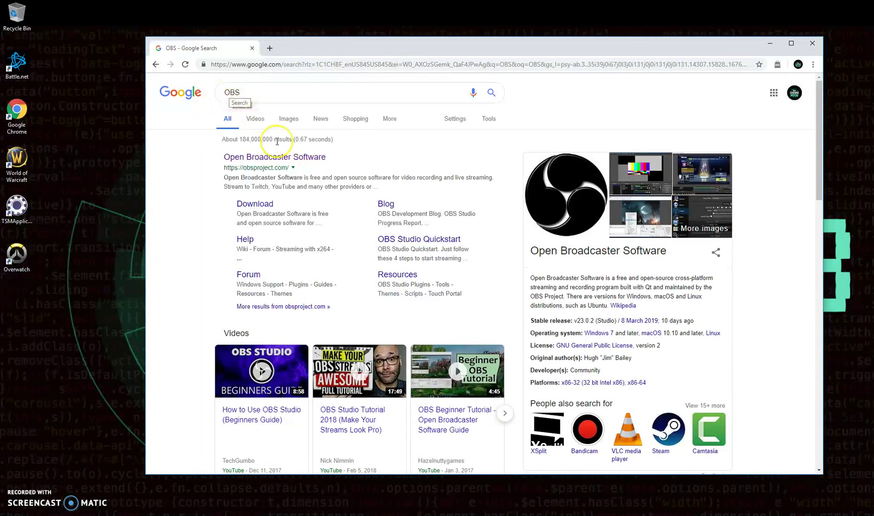
{"action": "left_click", "coordinate": [259, 159]}
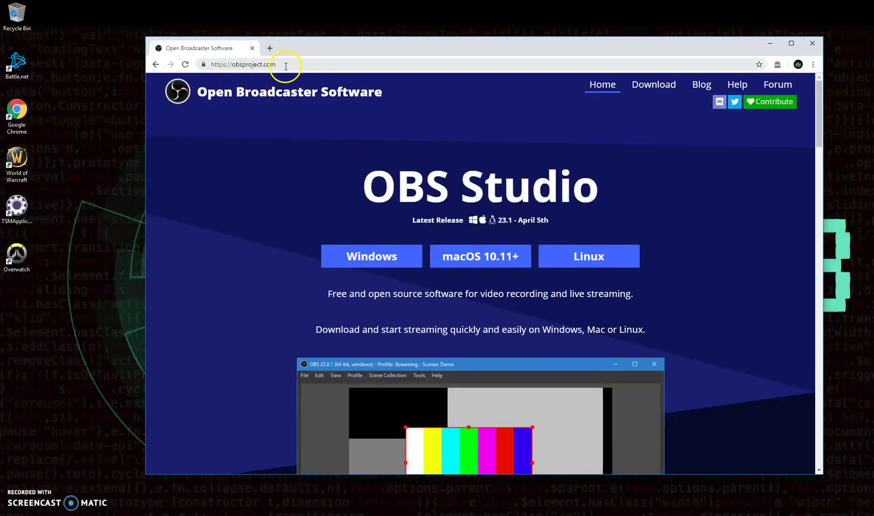
{"action": "left_click", "coordinate": [384, 256]}
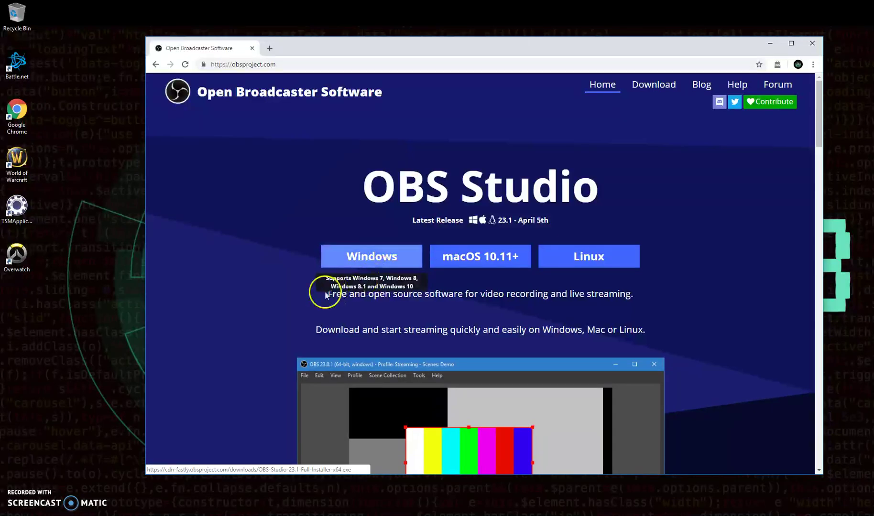
{"action": "scroll", "coordinate": [320, 287], "scroll_direction": "down", "scroll_amount": 5}
{"action": "scroll", "coordinate": [323, 277], "scroll_direction": "up", "scroll_amount": 5}
{"action": "left_click", "coordinate": [842, 66]}
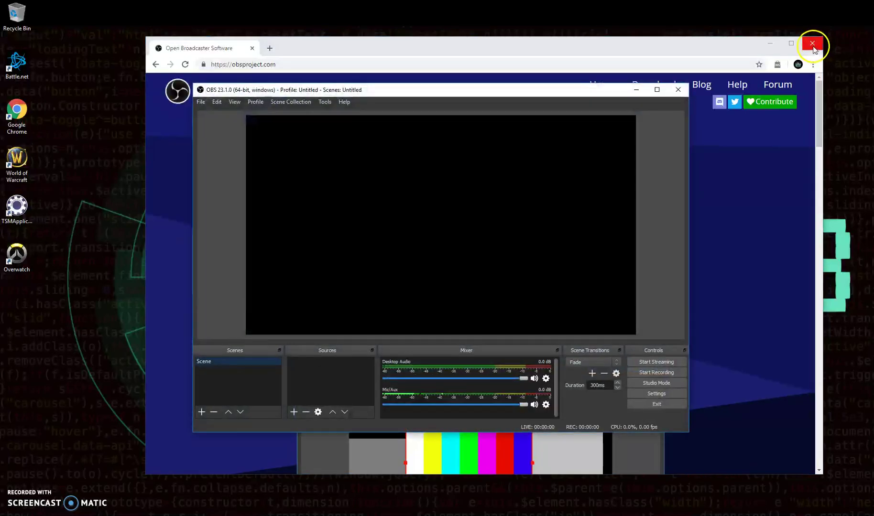
Close Chrome and reposition the OBS Studio window near the desktop centre
{"action": "left_click", "coordinate": [812, 44]}
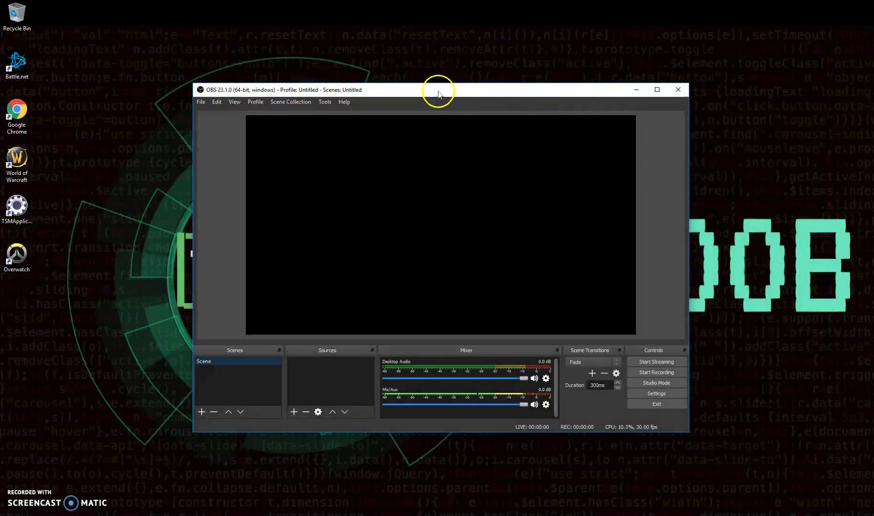
{"action": "mouse_move", "coordinate": [436, 92]}
{"action": "left_mouse_down"}
{"action": "mouse_move", "coordinate": [417, 79]}
{"action": "mouse_move", "coordinate": [428, 84]}
{"action": "left_mouse_up"}
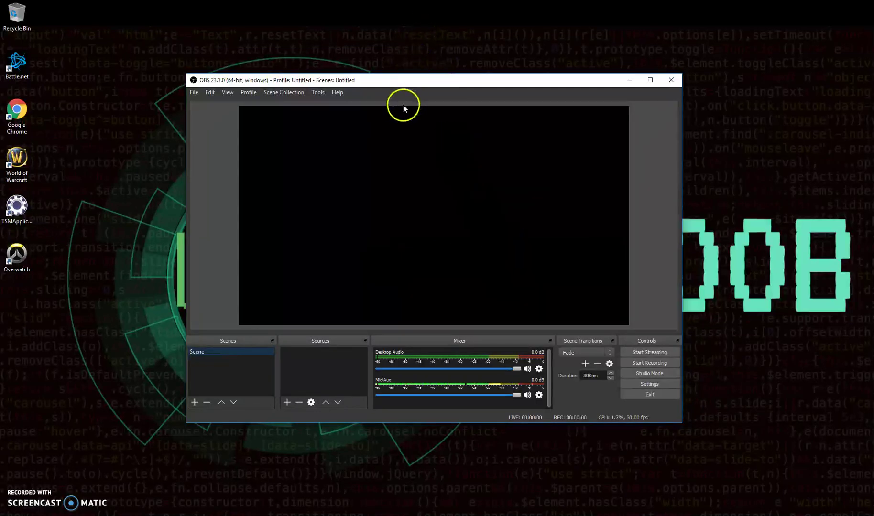
{"action": "left_click_drag", "start_coordinate": [411, 89], "coordinate": [429, 109]}
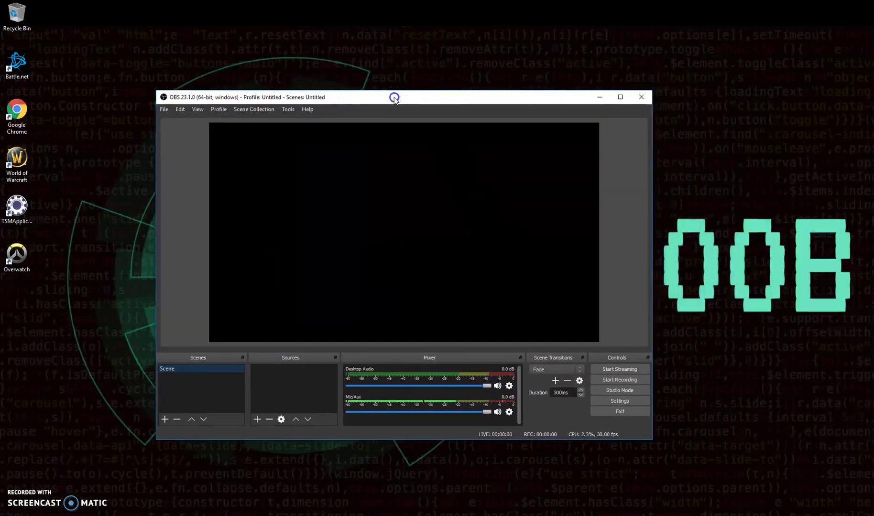
{"action": "left_click_drag", "start_coordinate": [453, 98], "coordinate": [493, 94]}
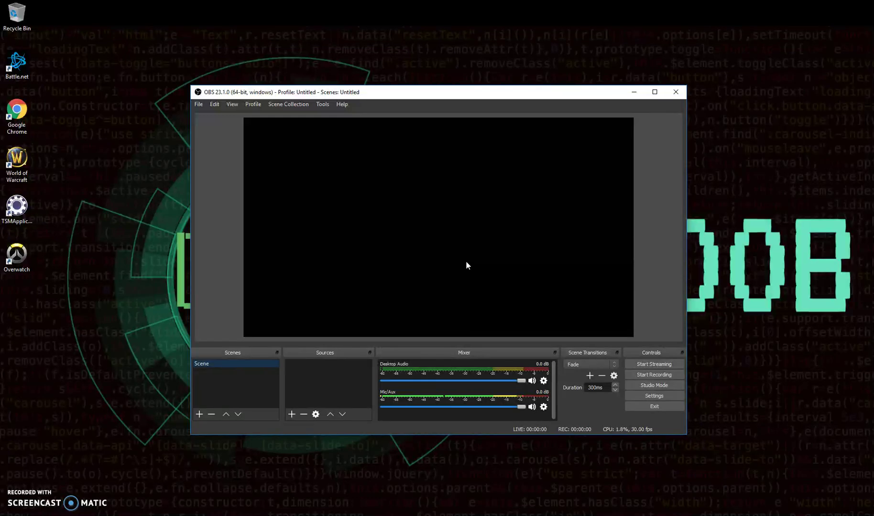
{"action": "left_click", "coordinate": [435, 328]}
{"action": "left_click_drag", "start_coordinate": [459, 91], "coordinate": [438, 103]}
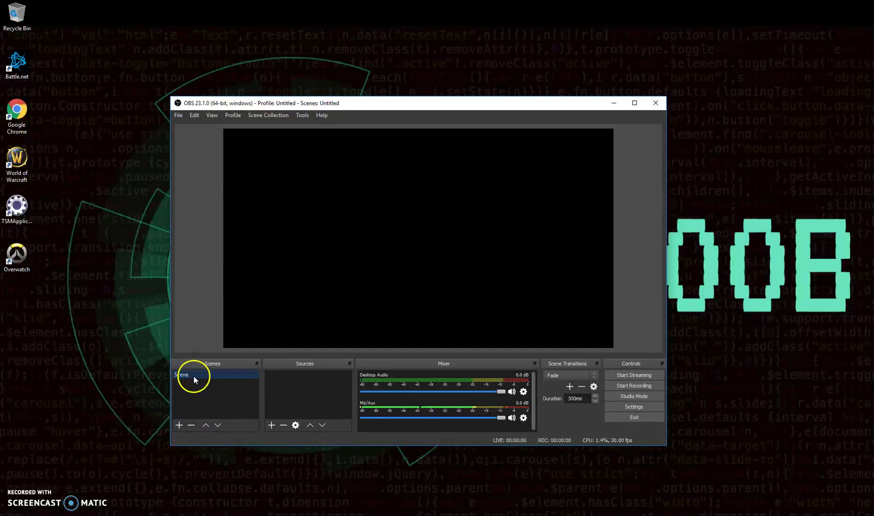
Create Scene 2 and Scene 3, then reselect the original Scene
{"action": "left_click", "coordinate": [179, 425]}
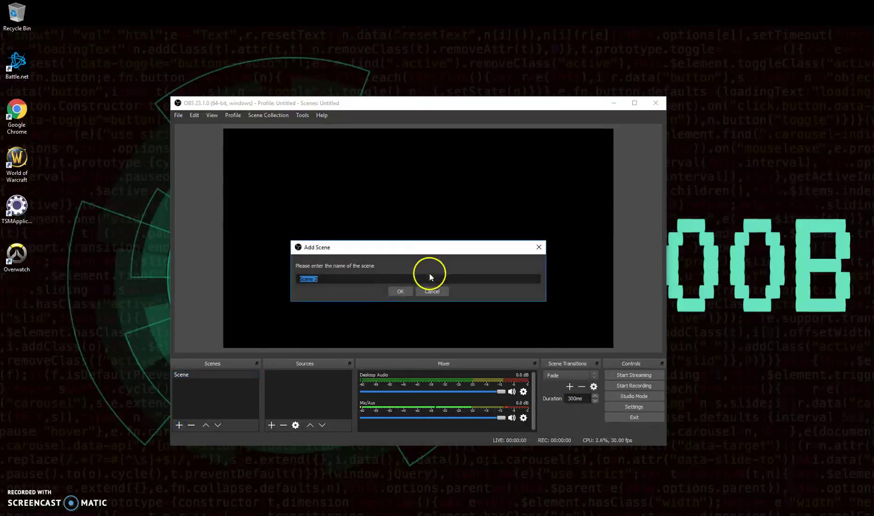
{"action": "left_click", "coordinate": [399, 292]}
{"action": "left_click", "coordinate": [176, 424]}
{"action": "left_click", "coordinate": [414, 288]}
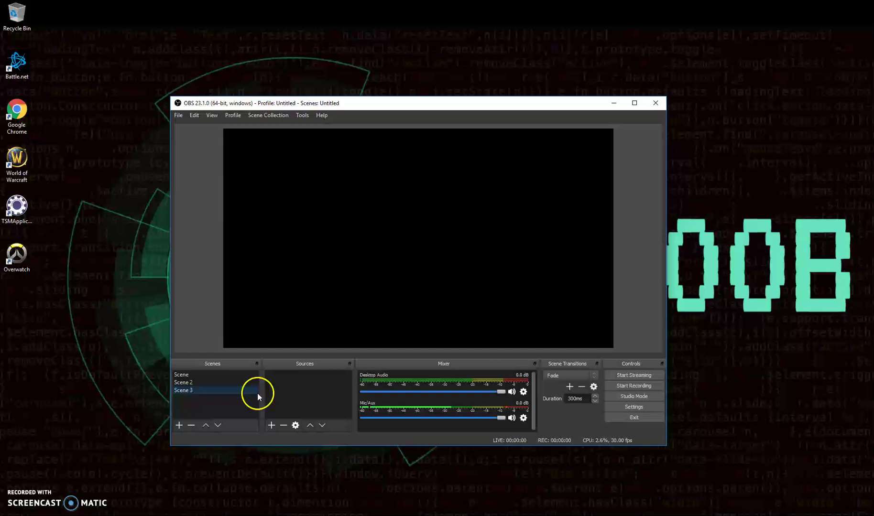
{"action": "left_click", "coordinate": [194, 383]}
{"action": "left_click", "coordinate": [192, 374]}
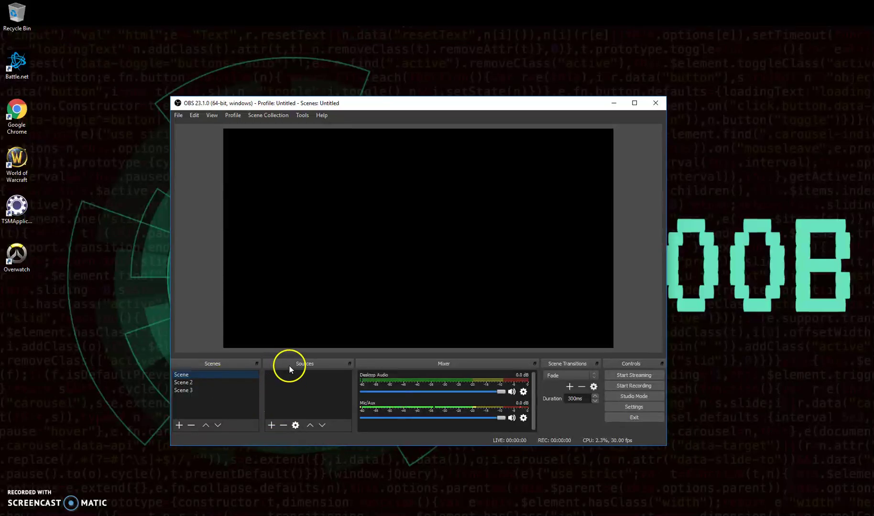
{"action": "left_click", "coordinate": [271, 426]}
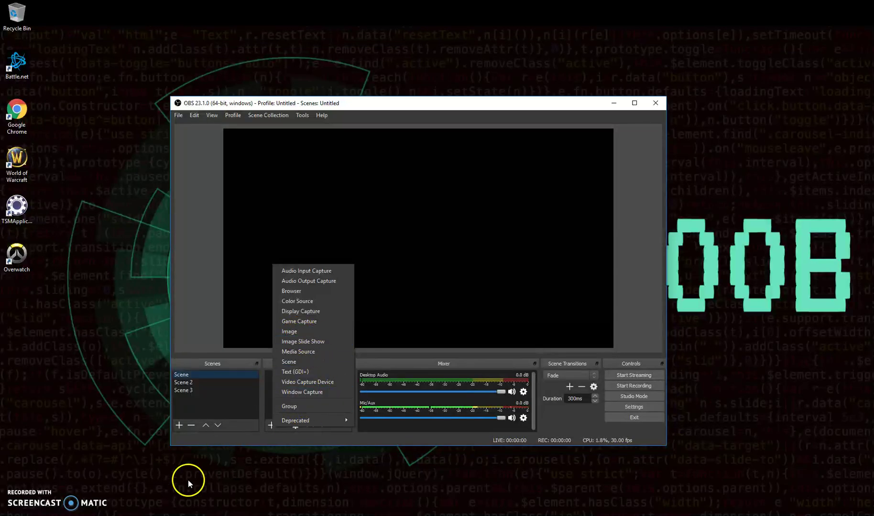
Move the Downloads window to the upper right and return to OBS
{"action": "left_click", "coordinate": [171, 493]}
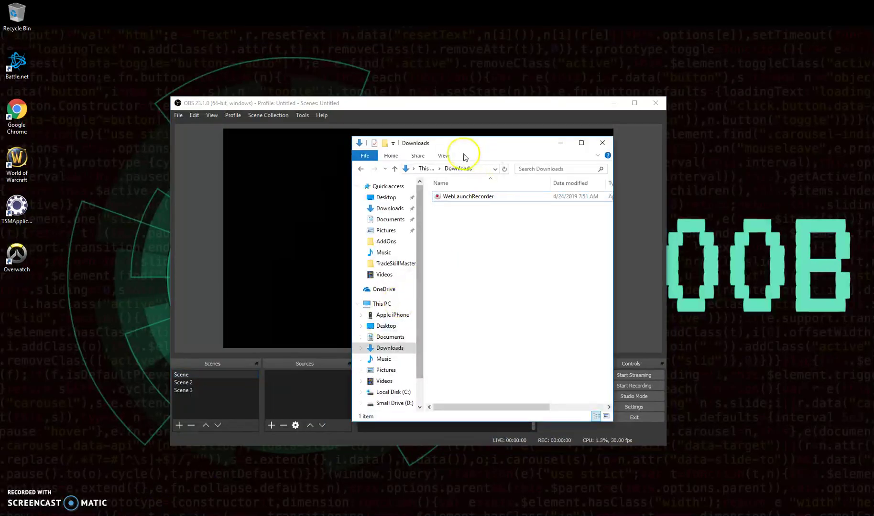
{"action": "left_click_drag", "start_coordinate": [463, 144], "coordinate": [645, 101]}
{"action": "left_click", "coordinate": [304, 389]}
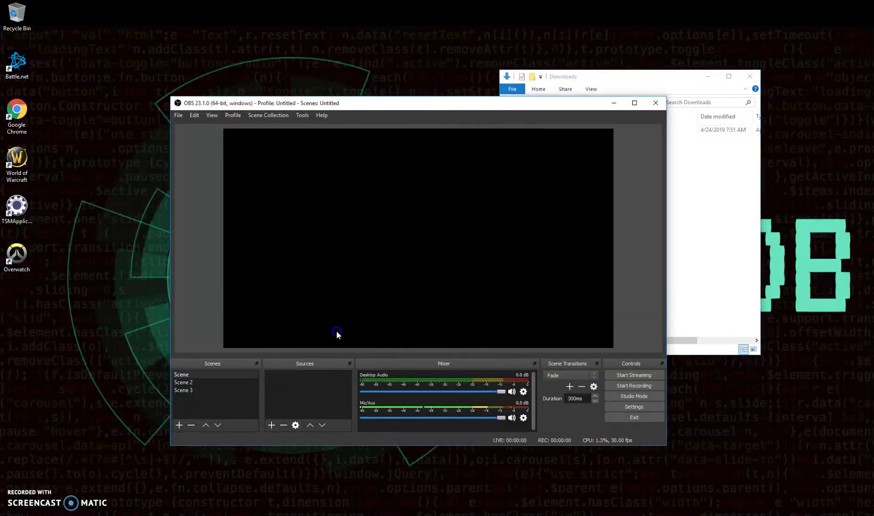
Add a Window Capture source of '[explorer.exe]: Downloads' and position it in the preview
{"action": "left_click", "coordinate": [271, 425]}
{"action": "left_click", "coordinate": [312, 395]}
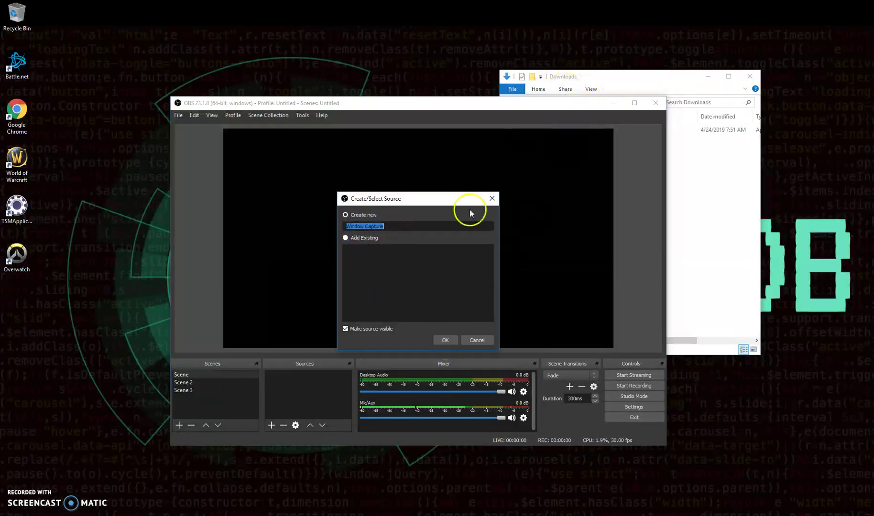
{"action": "left_click", "coordinate": [447, 339]}
{"action": "left_click", "coordinate": [405, 334]}
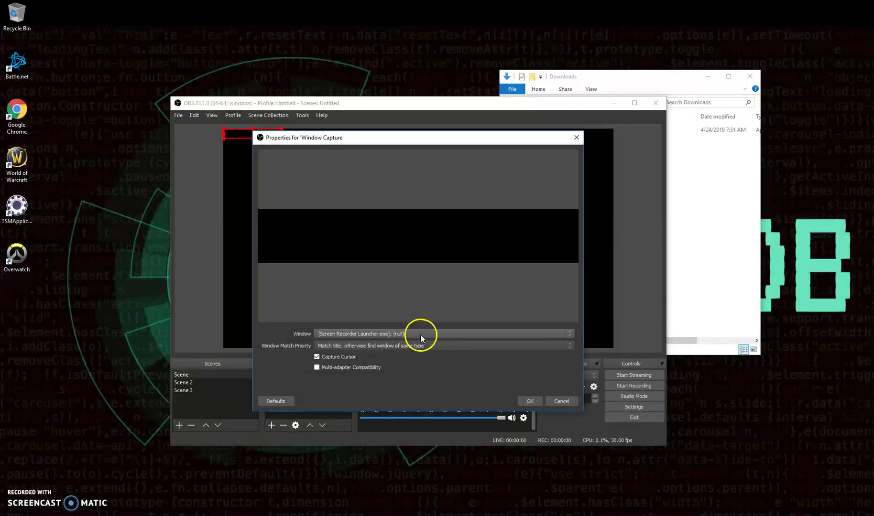
{"action": "left_click", "coordinate": [367, 371]}
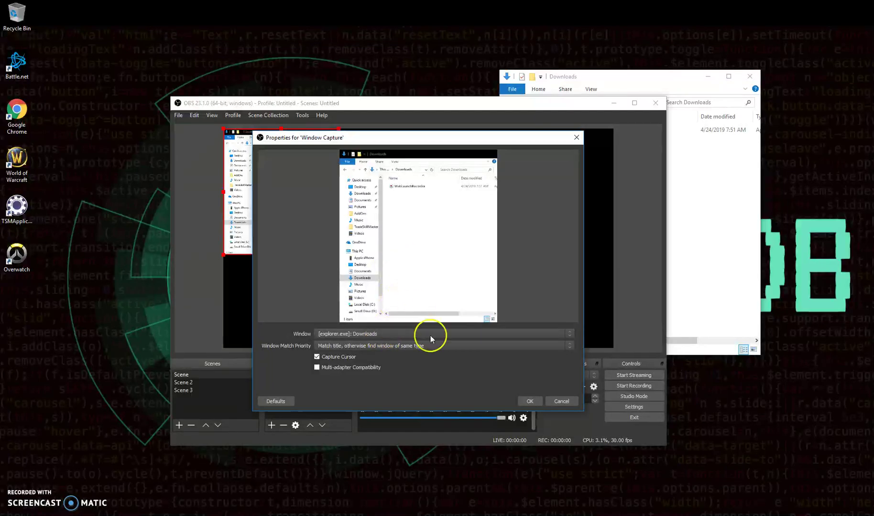
{"action": "left_click", "coordinate": [533, 407]}
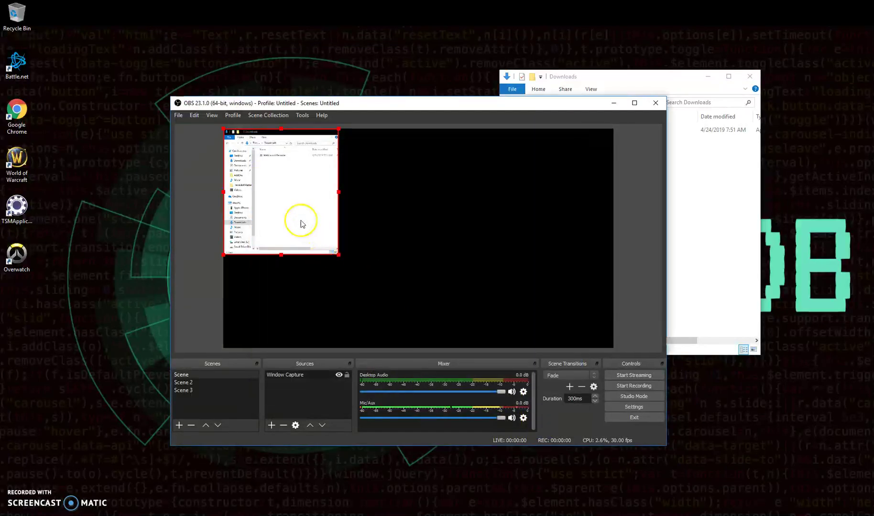
{"action": "mouse_move", "coordinate": [302, 218]}
{"action": "left_mouse_down"}
{"action": "mouse_move", "coordinate": [490, 249]}
{"action": "mouse_move", "coordinate": [554, 238]}
{"action": "mouse_move", "coordinate": [301, 249]}
{"action": "mouse_move", "coordinate": [310, 232]}
{"action": "left_mouse_up"}
{"action": "left_click", "coordinate": [276, 426]}
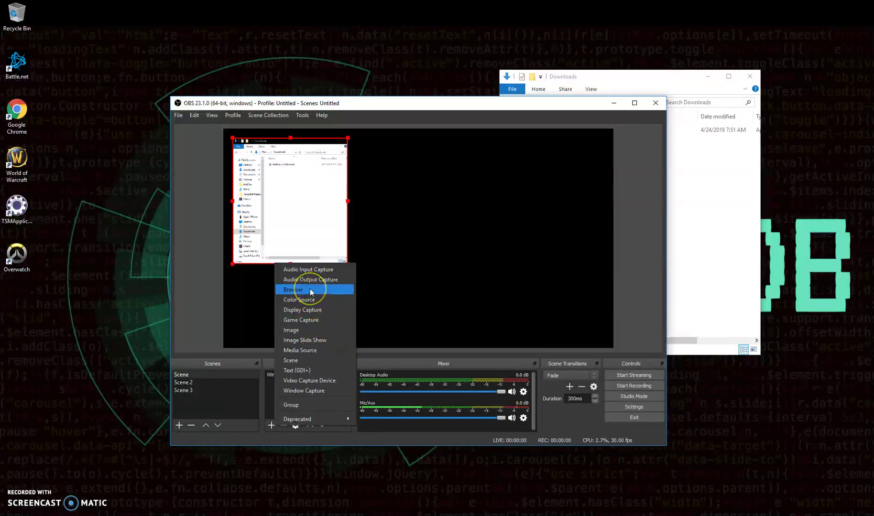
Add an Image source using the banner image file from Pictures
{"action": "left_click_drag", "start_coordinate": [312, 292], "coordinate": [312, 330]}
{"action": "left_click", "coordinate": [445, 340]}
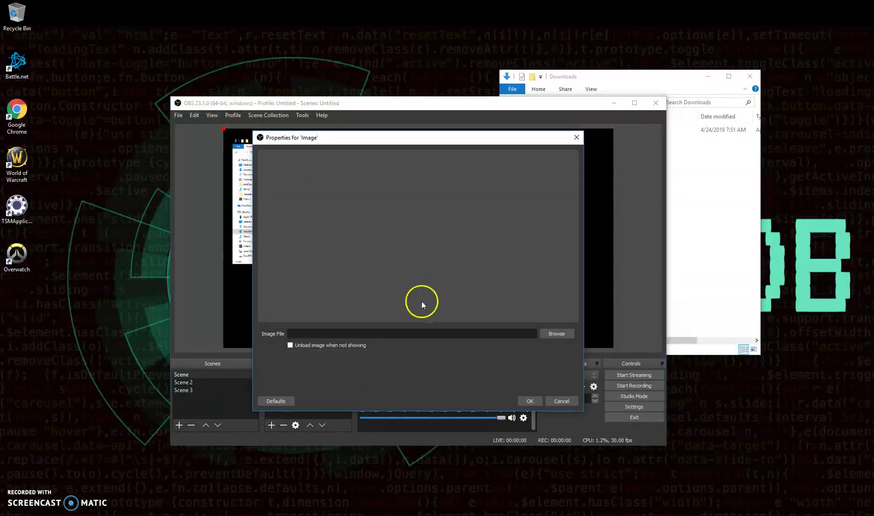
{"action": "left_click", "coordinate": [562, 334]}
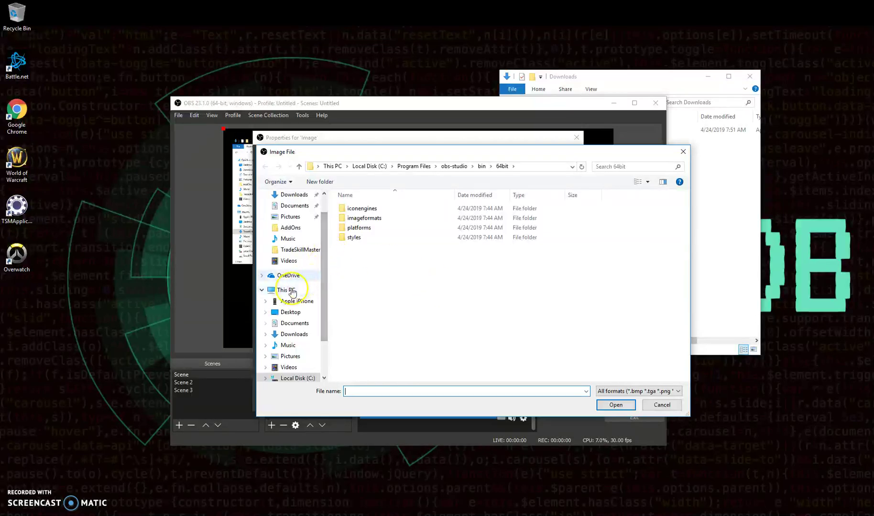
{"action": "left_click", "coordinate": [290, 356]}
{"action": "left_click", "coordinate": [561, 223]}
{"action": "left_click", "coordinate": [616, 404]}
{"action": "left_click", "coordinate": [531, 401]}
Shrink the banner into a small logo at the preview's bottom-right corner
{"action": "left_click_drag", "start_coordinate": [580, 330], "coordinate": [404, 231]}
{"action": "left_click_drag", "start_coordinate": [321, 178], "coordinate": [526, 290]}
{"action": "left_click_drag", "start_coordinate": [433, 247], "coordinate": [525, 298]}
{"action": "left_click", "coordinate": [457, 285]}
{"action": "left_click", "coordinate": [314, 375]}
{"action": "left_click", "coordinate": [271, 425]}
{"action": "left_click", "coordinate": [270, 399]}
{"action": "left_click", "coordinate": [289, 382]}
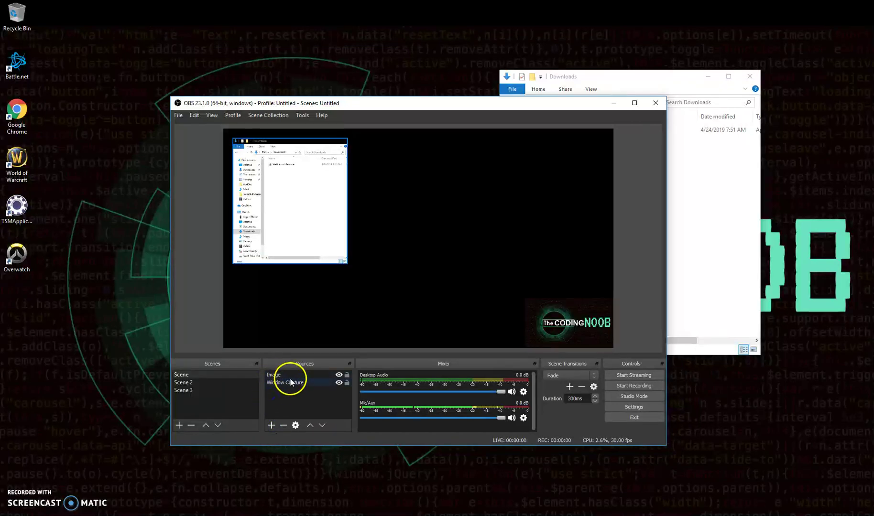
Remove the Window Capture source and add a Display Capture source
{"action": "left_click", "coordinate": [283, 425]}
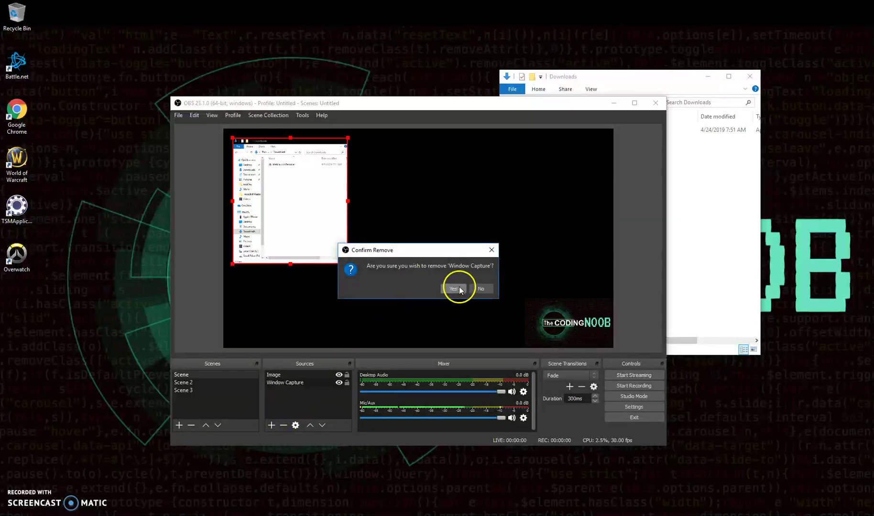
{"action": "left_click", "coordinate": [456, 288]}
{"action": "left_click", "coordinate": [271, 425]}
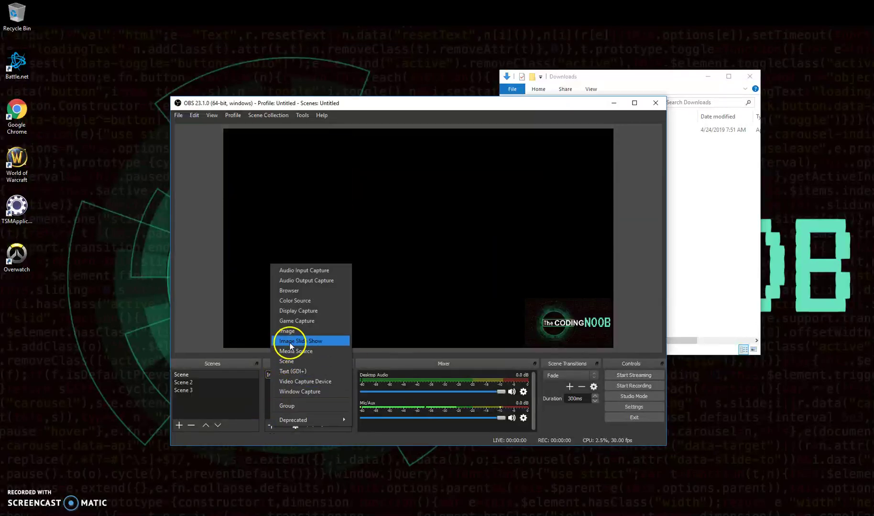
{"action": "left_click", "coordinate": [306, 313]}
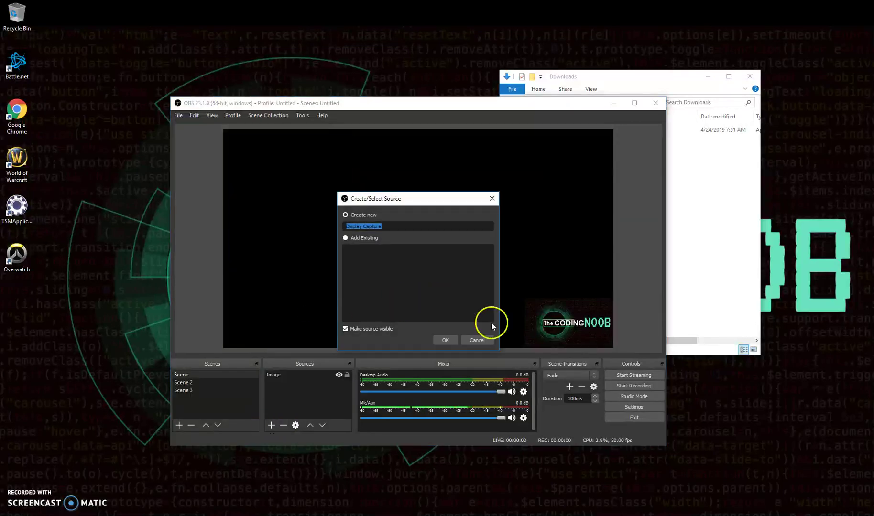
{"action": "left_click", "coordinate": [452, 345]}
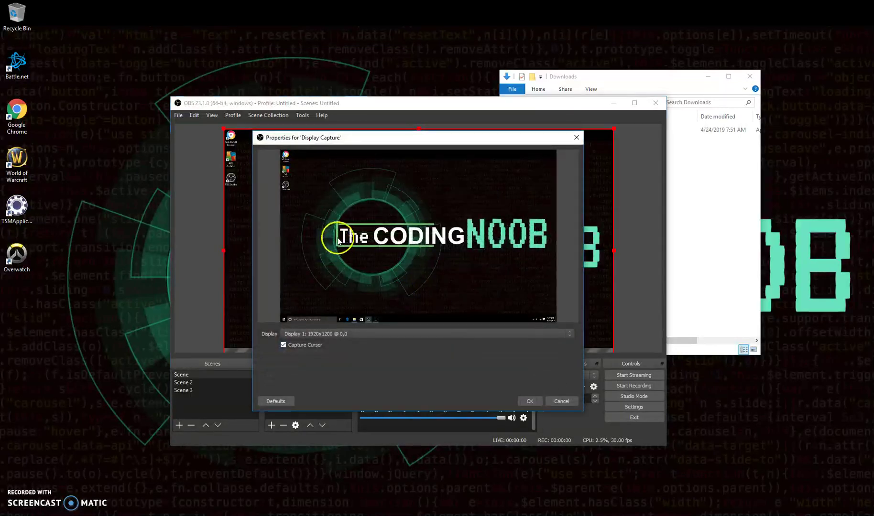
{"action": "left_click", "coordinate": [504, 334]}
{"action": "left_click", "coordinate": [446, 348]}
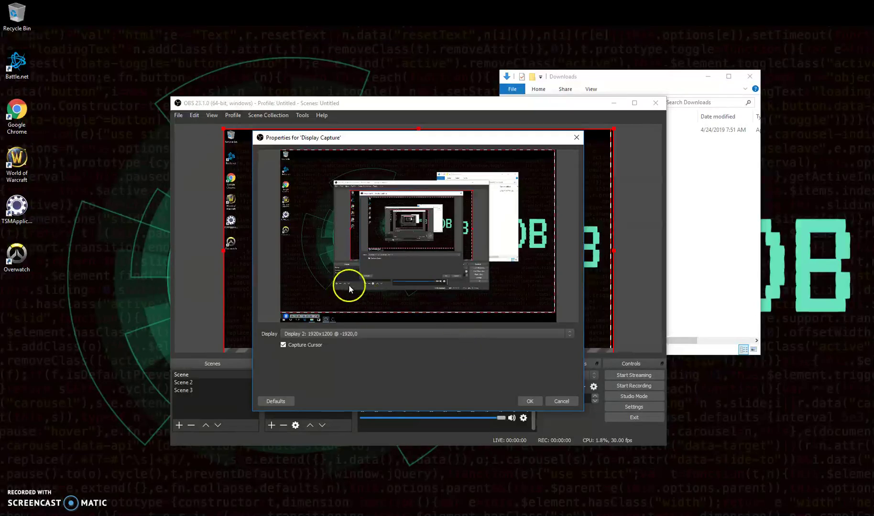
{"action": "left_click", "coordinate": [483, 333]}
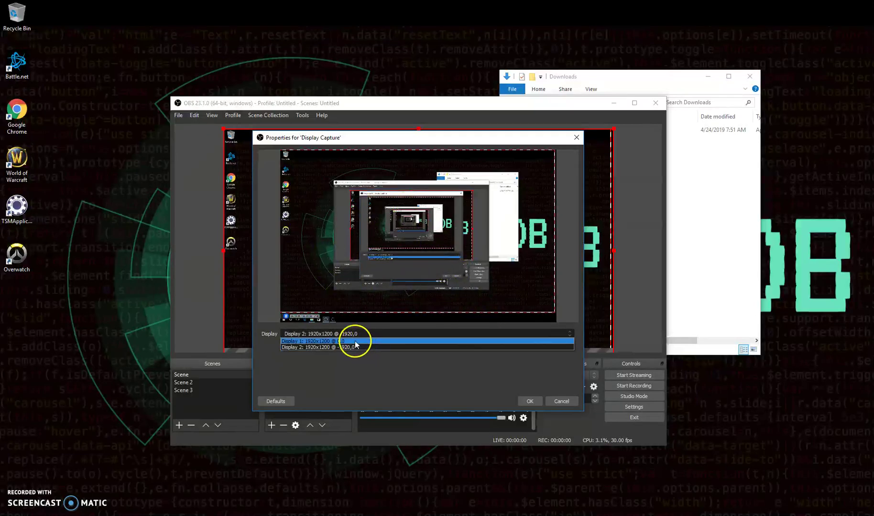
{"action": "left_click", "coordinate": [529, 401]}
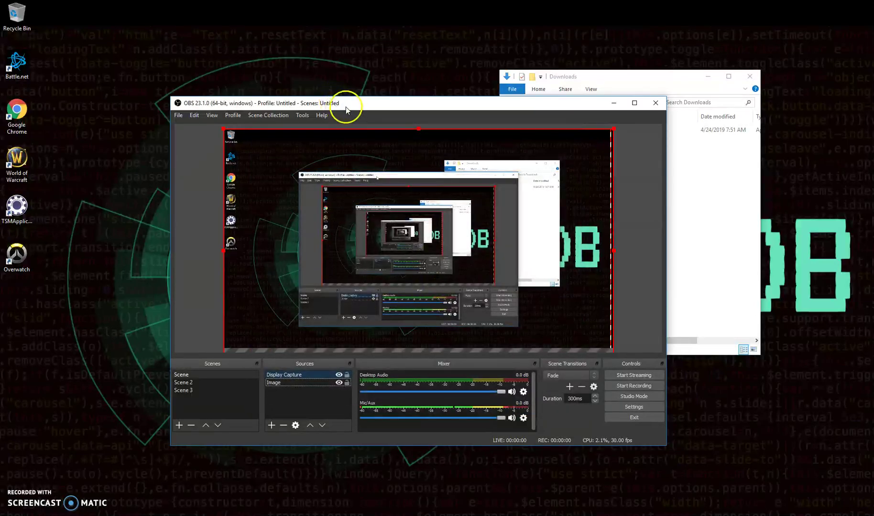
{"action": "left_click_drag", "start_coordinate": [343, 107], "coordinate": [286, 119]}
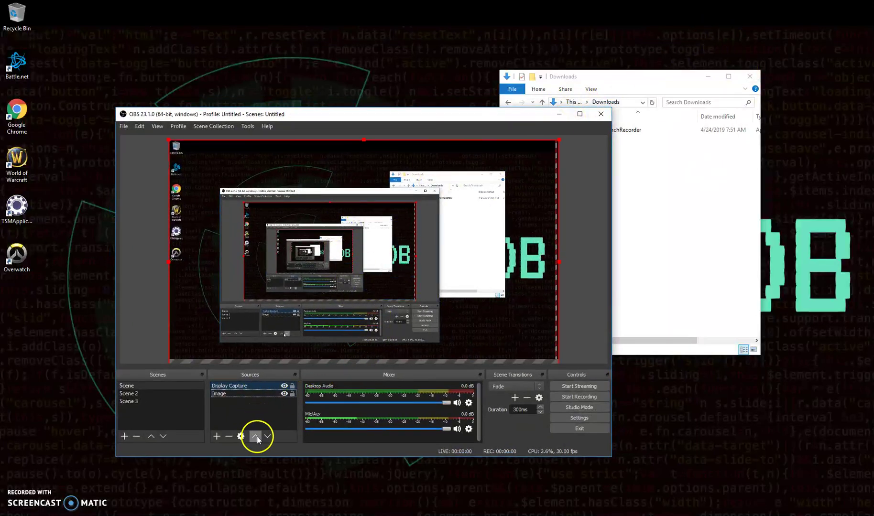
Switch the Display Capture to Display 1 (1920x1200)
{"action": "double_click", "coordinate": [251, 386]}
{"action": "left_click", "coordinate": [429, 341]}
{"action": "left_click", "coordinate": [360, 355]}
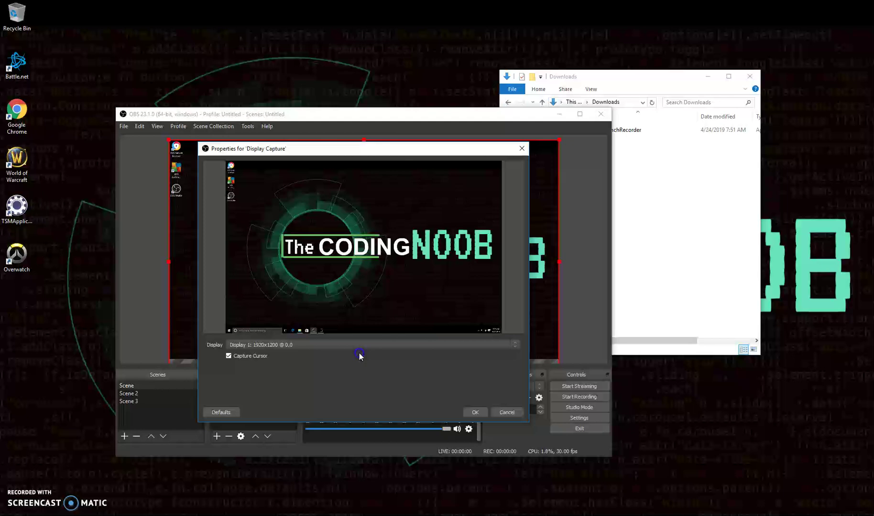
{"action": "left_click", "coordinate": [475, 412]}
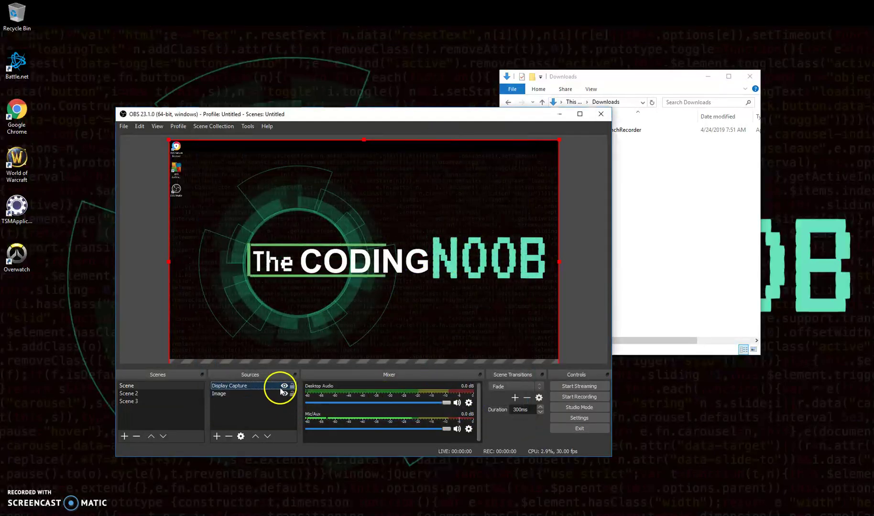
{"action": "left_click_drag", "start_coordinate": [487, 114], "coordinate": [471, 117]}
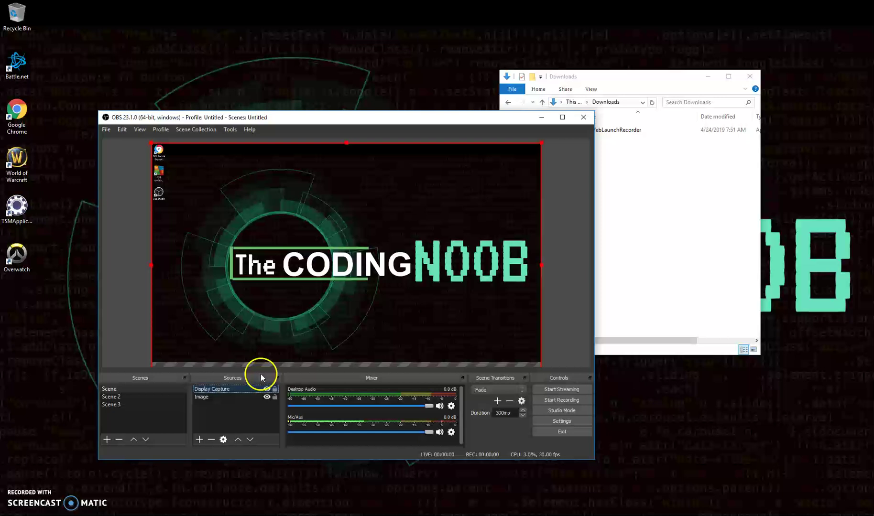
Move the Image source above Display Capture and centre the Downloads window on the desktop
{"action": "left_click", "coordinate": [216, 396]}
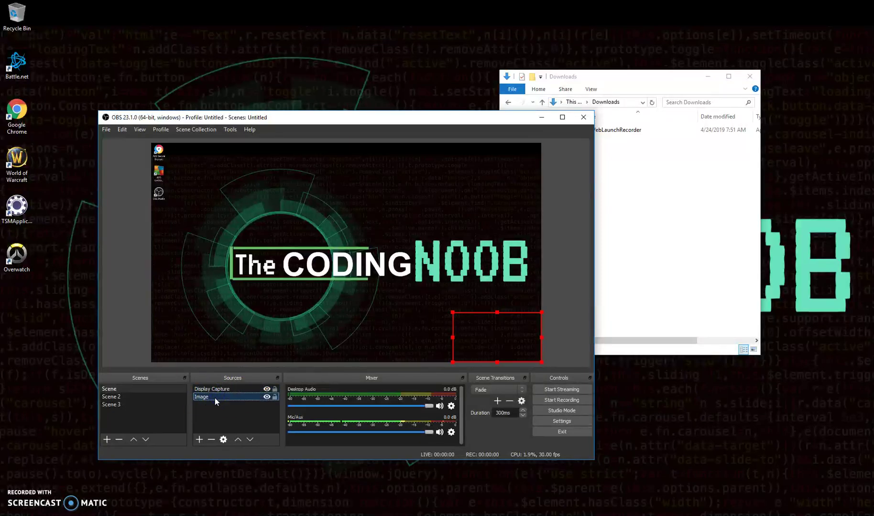
{"action": "left_click_drag", "start_coordinate": [217, 397], "coordinate": [222, 385]}
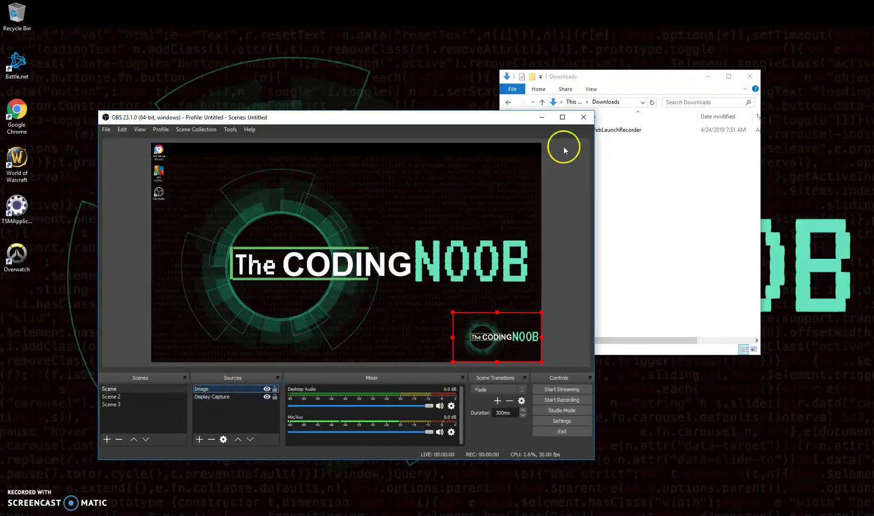
{"action": "left_click_drag", "start_coordinate": [616, 75], "coordinate": [873, 152]}
{"action": "left_click_drag", "start_coordinate": [238, 215], "coordinate": [414, 172]}
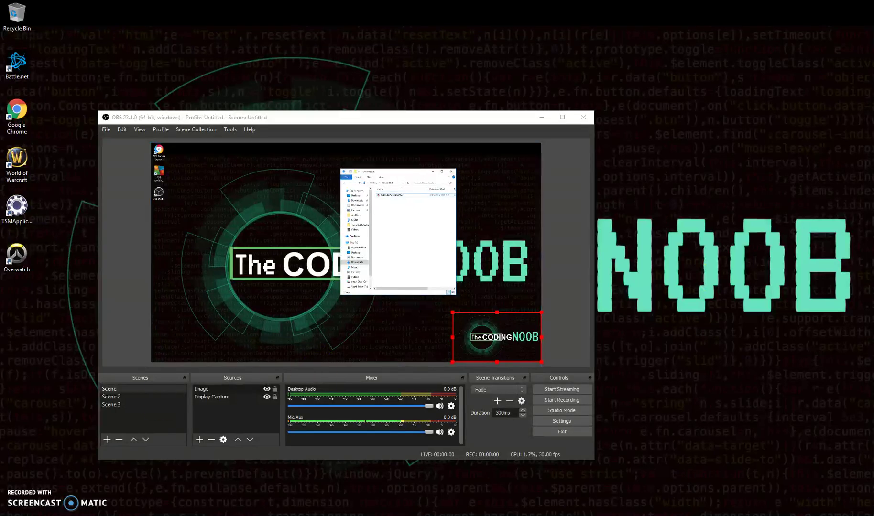
Add a Video Capture Device webcam source with its default properties
{"action": "left_click", "coordinate": [193, 439]}
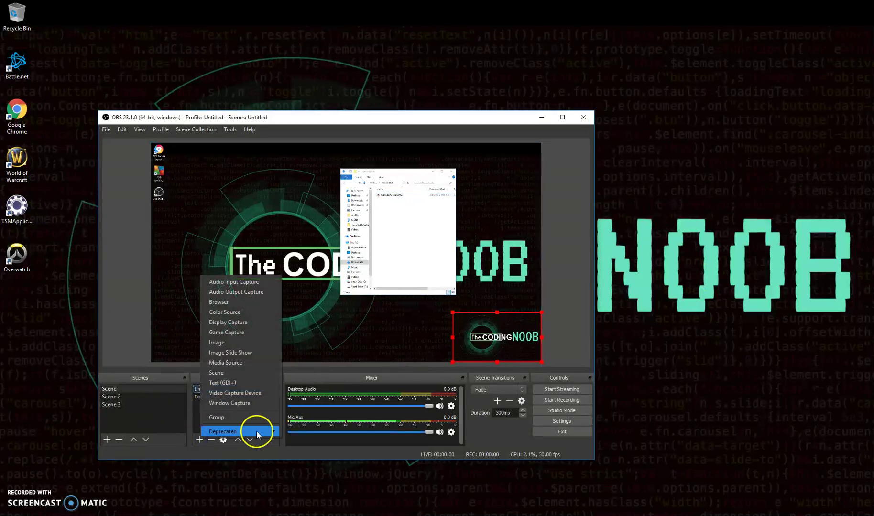
{"action": "mouse_move", "coordinate": [274, 433]}
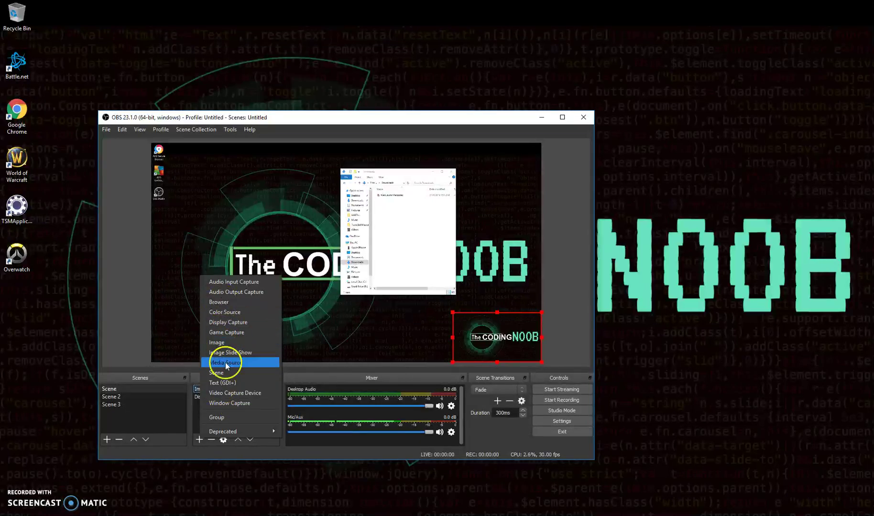
{"action": "left_click", "coordinate": [244, 393]}
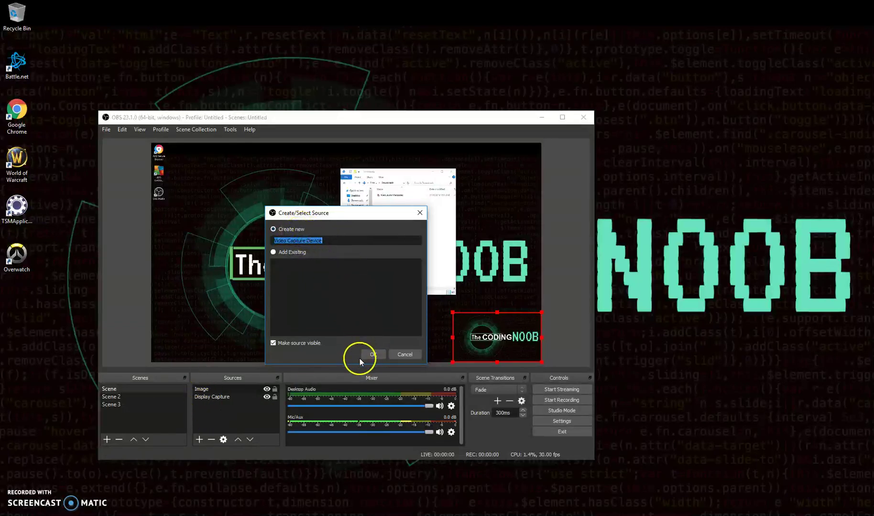
{"action": "left_click", "coordinate": [372, 354]}
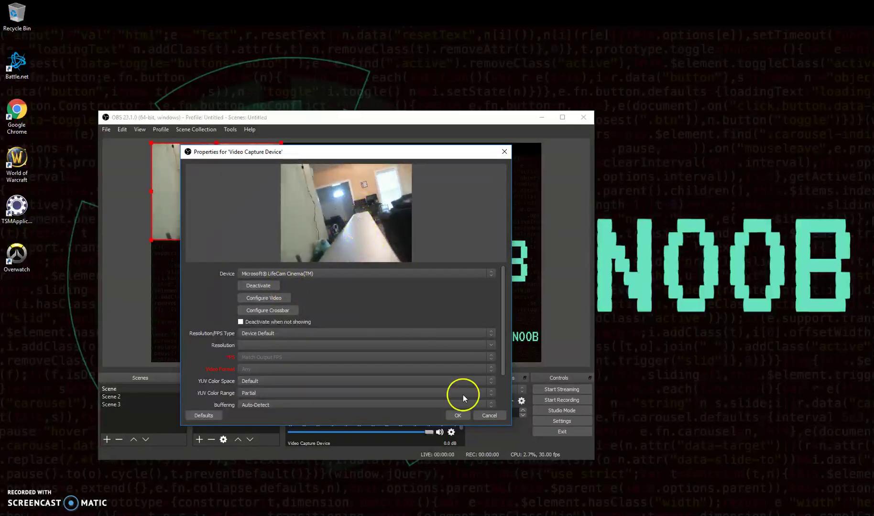
{"action": "left_click", "coordinate": [457, 415]}
Shrink the webcam feed into the bottom-left corner and move the logo beside it
{"action": "left_click_drag", "start_coordinate": [272, 234], "coordinate": [206, 186]}
{"action": "left_click_drag", "start_coordinate": [184, 162], "coordinate": [180, 340]}
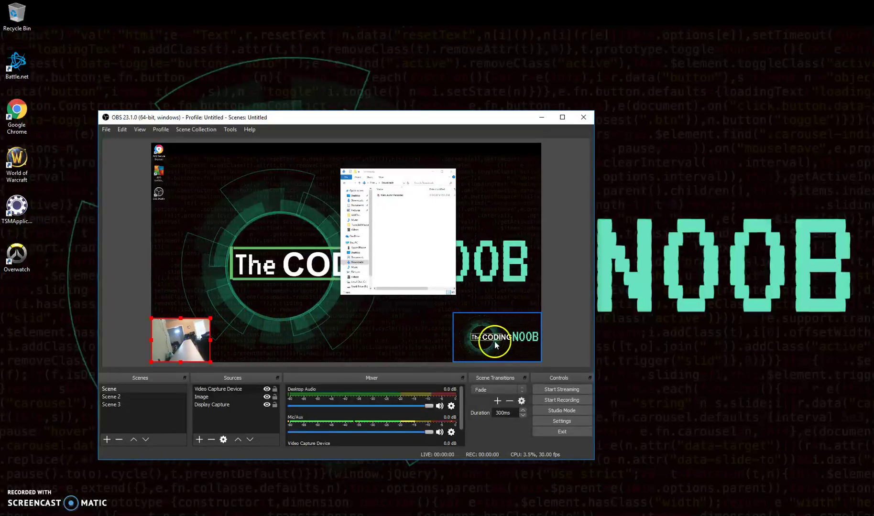
{"action": "left_click_drag", "start_coordinate": [501, 346], "coordinate": [222, 344]}
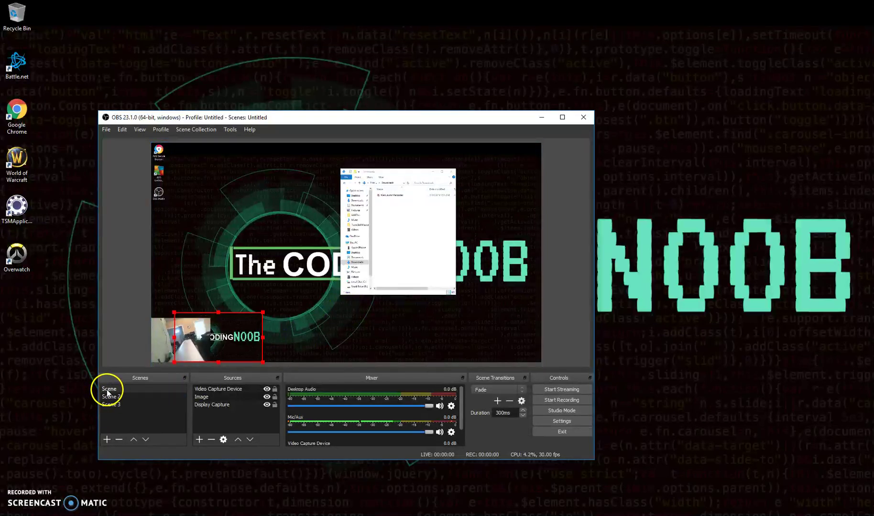
Check that Scene 2 and Scene 3 are empty, then return to the main Scene
{"action": "left_click", "coordinate": [123, 397]}
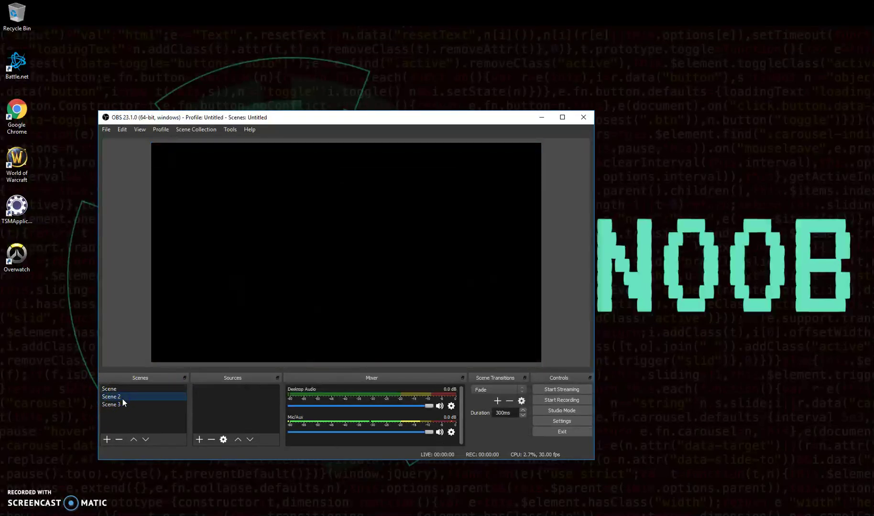
{"action": "left_click", "coordinate": [215, 406]}
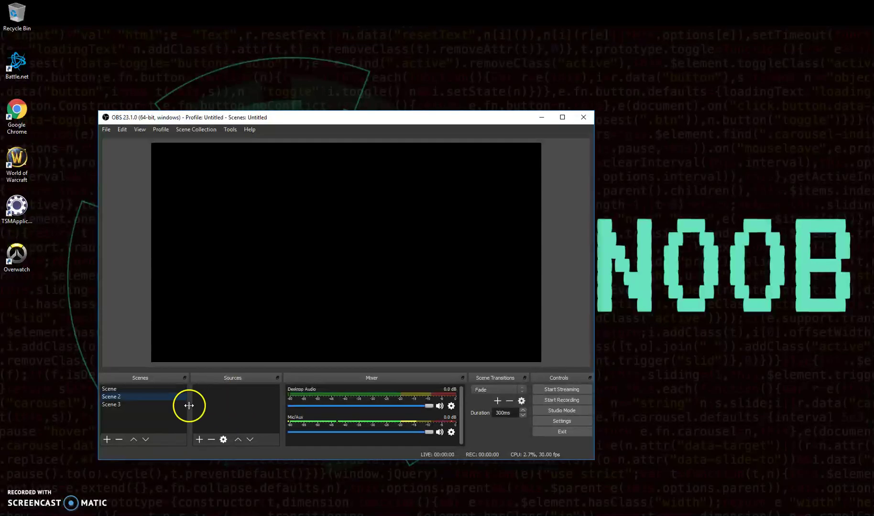
{"action": "left_click", "coordinate": [123, 404]}
{"action": "left_click", "coordinate": [113, 390]}
{"action": "left_click", "coordinate": [288, 417]}
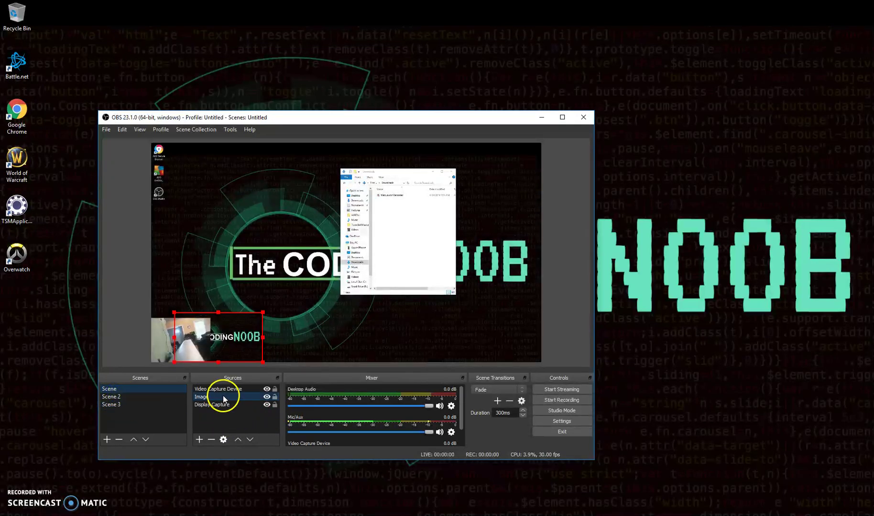
Toggle Display Capture, Image and webcam visibility off and on, then place the logo beside the webcam
{"action": "left_click", "coordinate": [266, 405]}
{"action": "left_click", "coordinate": [266, 405]}
{"action": "left_click", "coordinate": [266, 397]}
{"action": "left_click", "coordinate": [266, 398]}
{"action": "left_click", "coordinate": [267, 389]}
{"action": "left_click", "coordinate": [267, 389]}
{"action": "left_click_drag", "start_coordinate": [269, 392], "coordinate": [232, 416]}
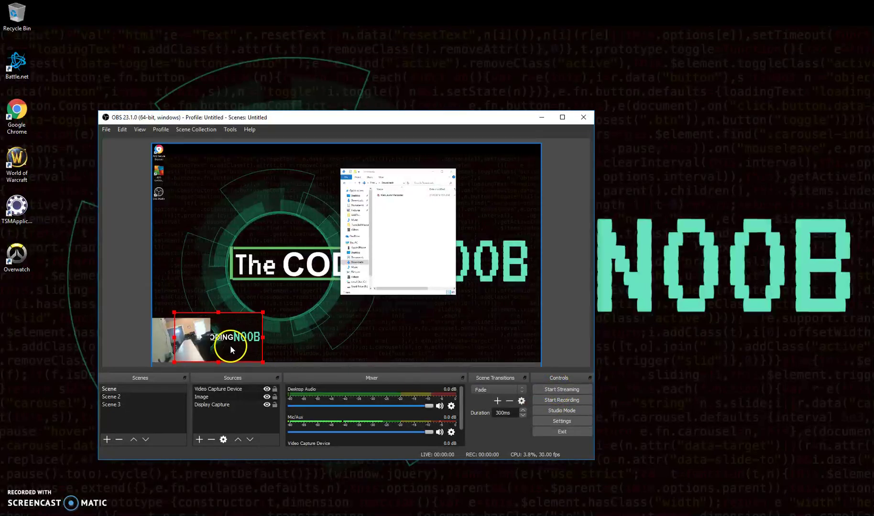
{"action": "left_click_drag", "start_coordinate": [229, 341], "coordinate": [267, 342]}
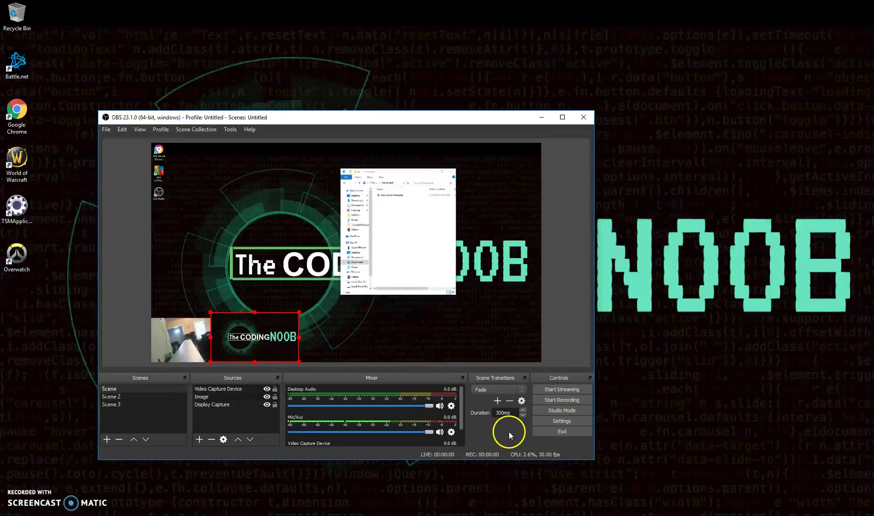
In Settings on the Stream page, choose YouTube / YouTube Gaming as the service
{"action": "left_click", "coordinate": [558, 421]}
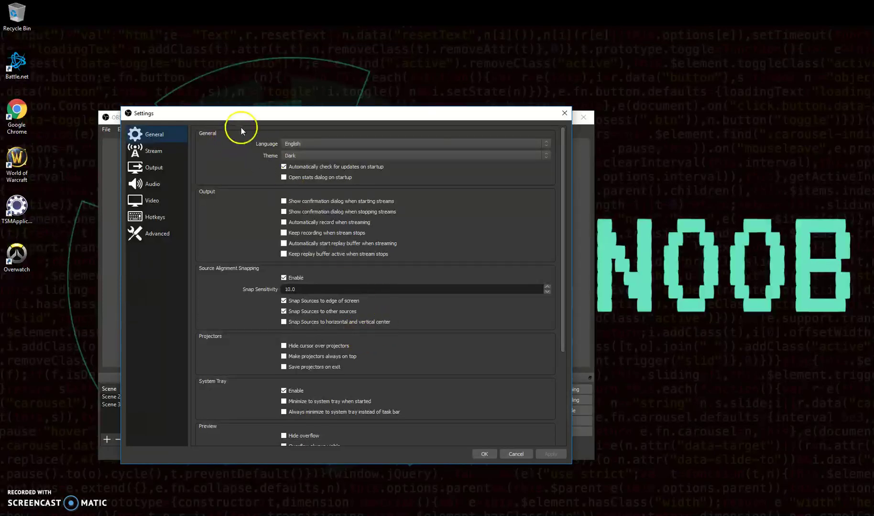
{"action": "left_click_drag", "start_coordinate": [242, 119], "coordinate": [331, 106]}
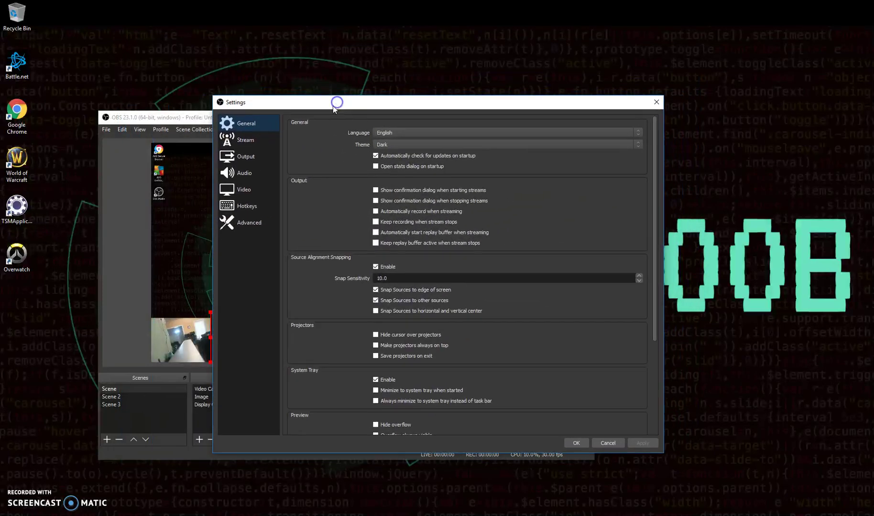
{"action": "left_click", "coordinate": [248, 141]}
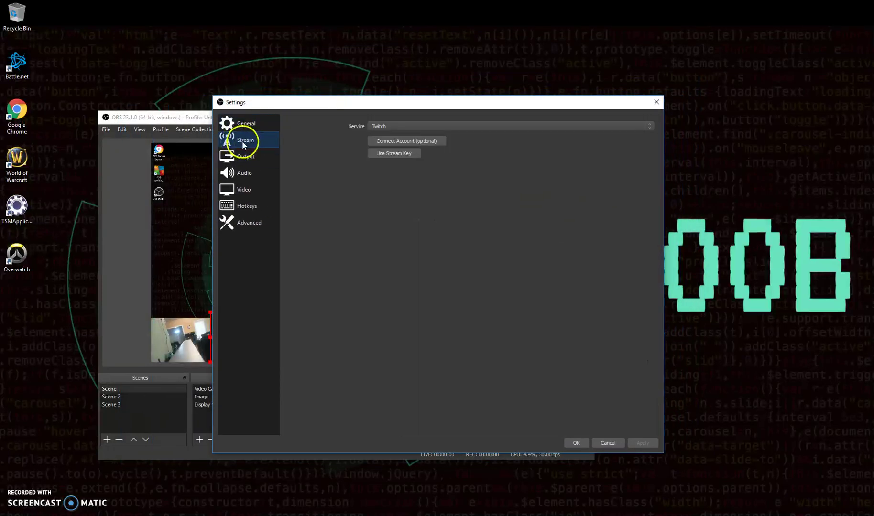
{"action": "left_click", "coordinate": [442, 127]}
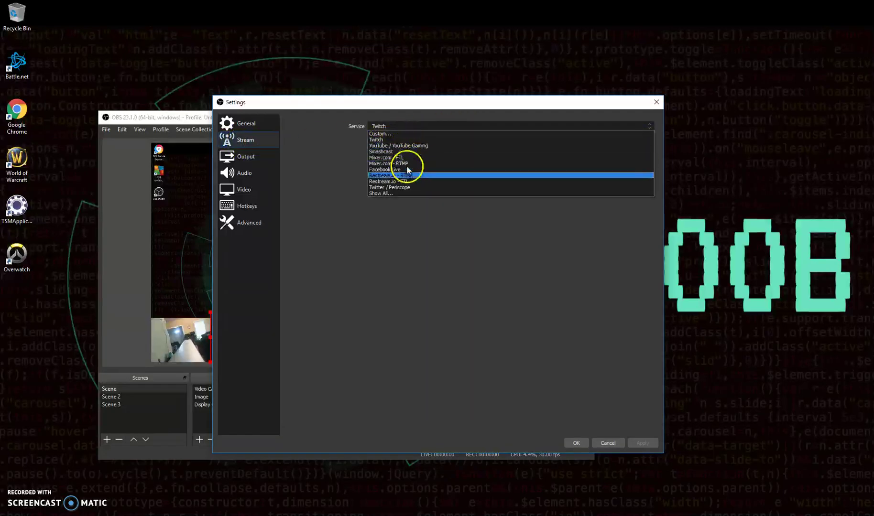
{"action": "left_click", "coordinate": [386, 145]}
Try Twitch with Use Stream Key, then set the service back to YouTube / YouTube Gaming
{"action": "left_click", "coordinate": [430, 127]}
{"action": "left_click", "coordinate": [385, 140]}
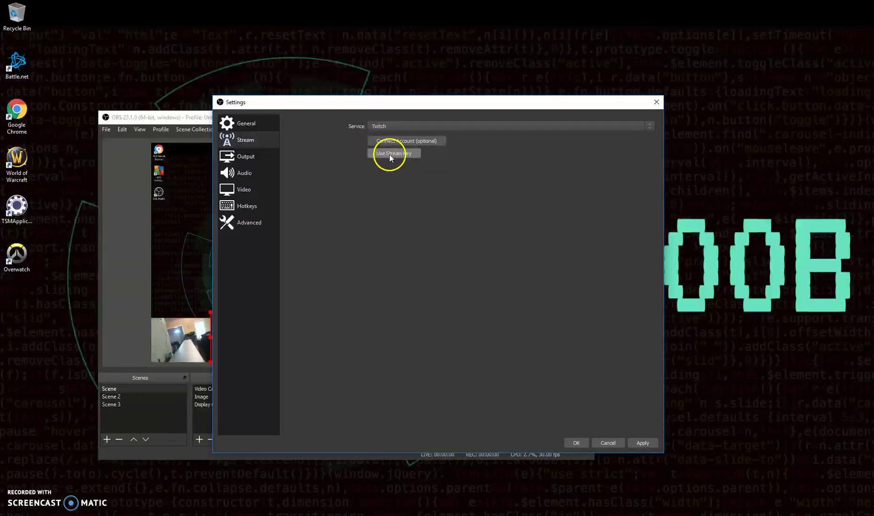
{"action": "left_click", "coordinate": [389, 155]}
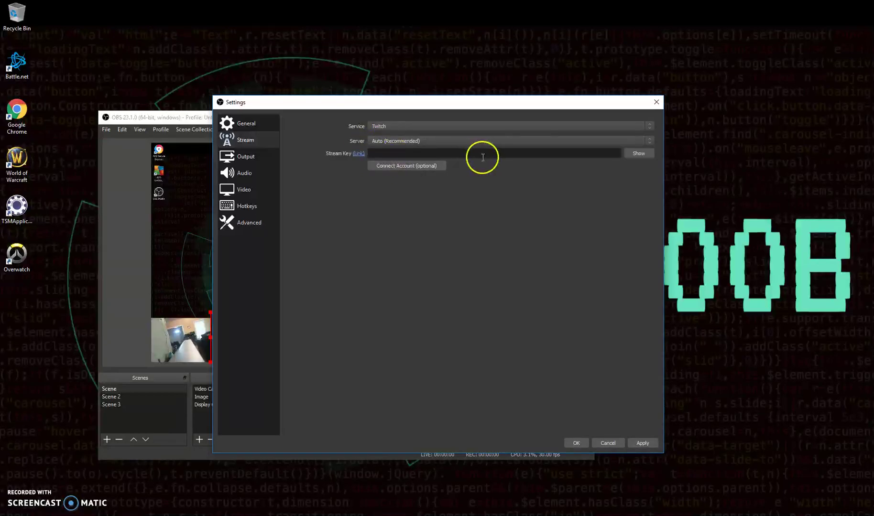
{"action": "left_click", "coordinate": [467, 123]}
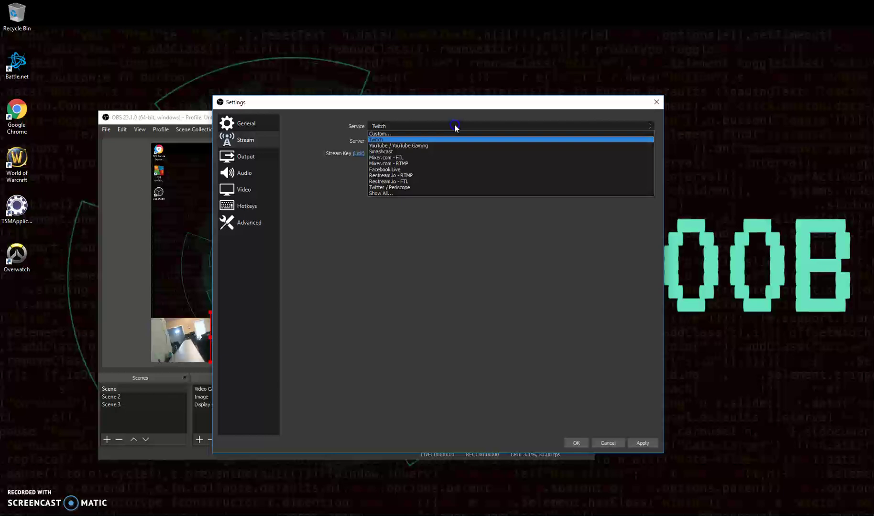
{"action": "left_click", "coordinate": [407, 144]}
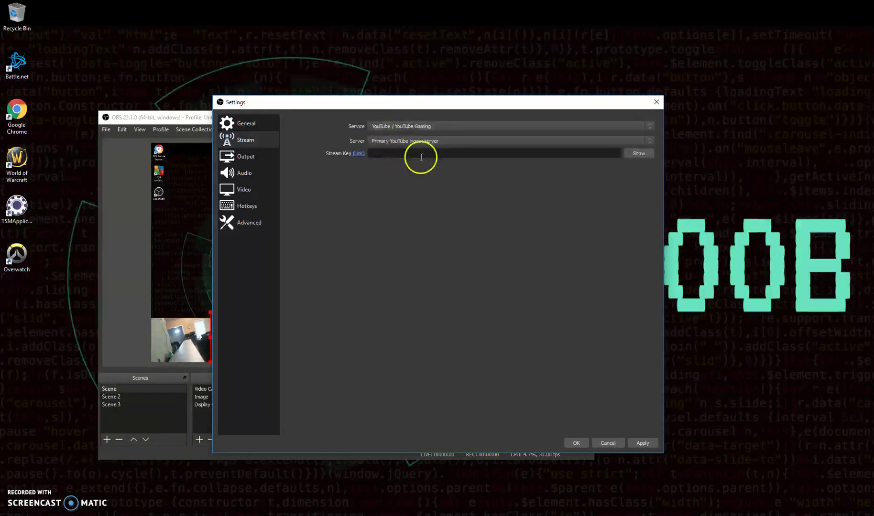
{"action": "left_click", "coordinate": [390, 153]}
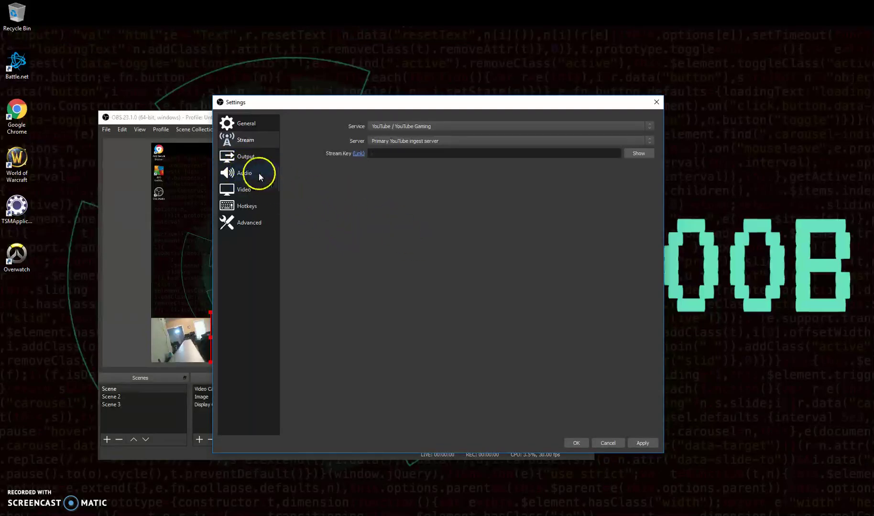
Switch to the General settings page and scroll through it
{"action": "left_click", "coordinate": [256, 123]}
{"action": "scroll", "coordinate": [390, 175], "scroll_direction": "down", "scroll_amount": 5}
{"action": "scroll", "coordinate": [402, 189], "scroll_direction": "up", "scroll_amount": 6}
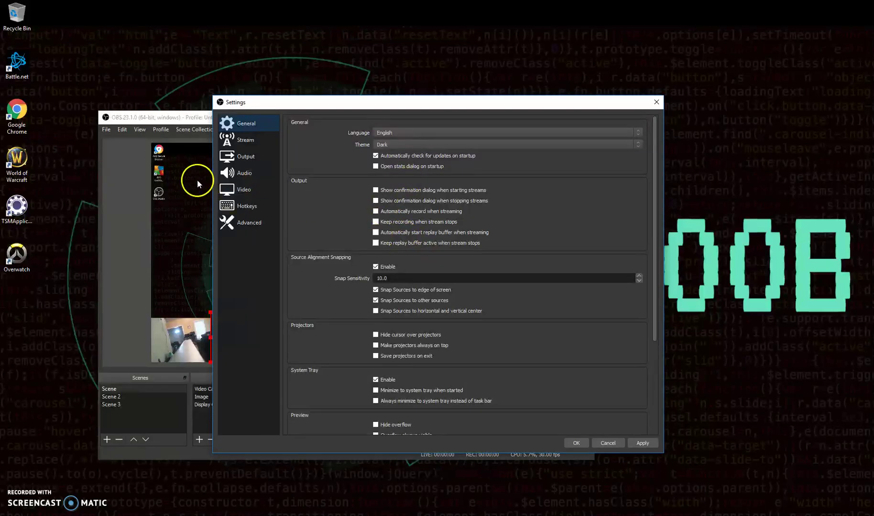
Review the Output page, leaving the recording format on flv, then move to Audio settings
{"action": "left_click", "coordinate": [249, 159]}
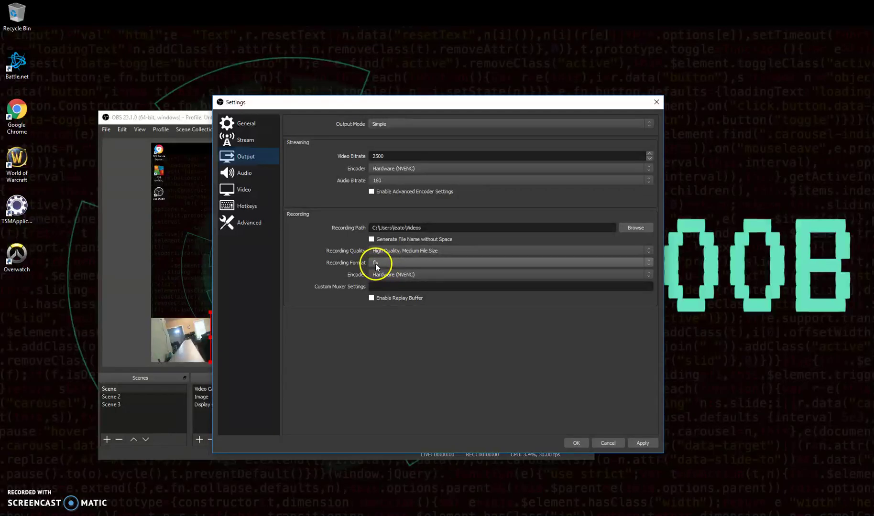
{"action": "left_click", "coordinate": [649, 263]}
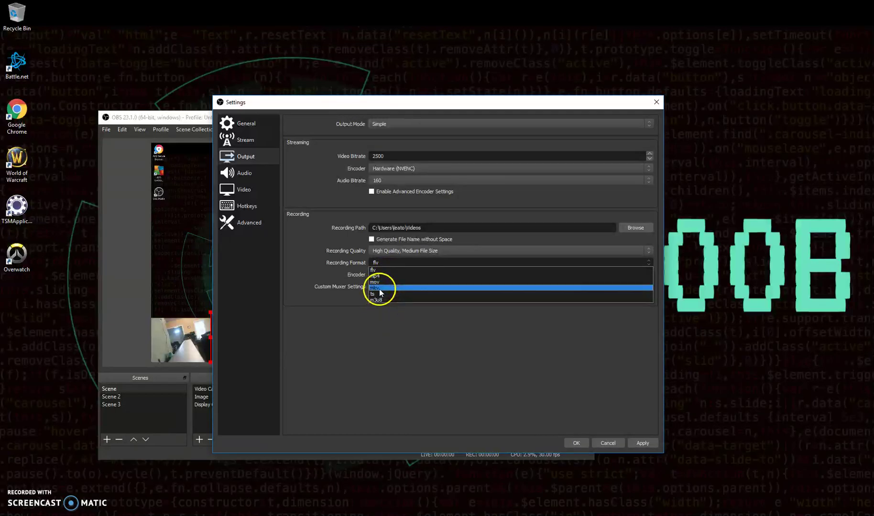
{"action": "left_click", "coordinate": [404, 361]}
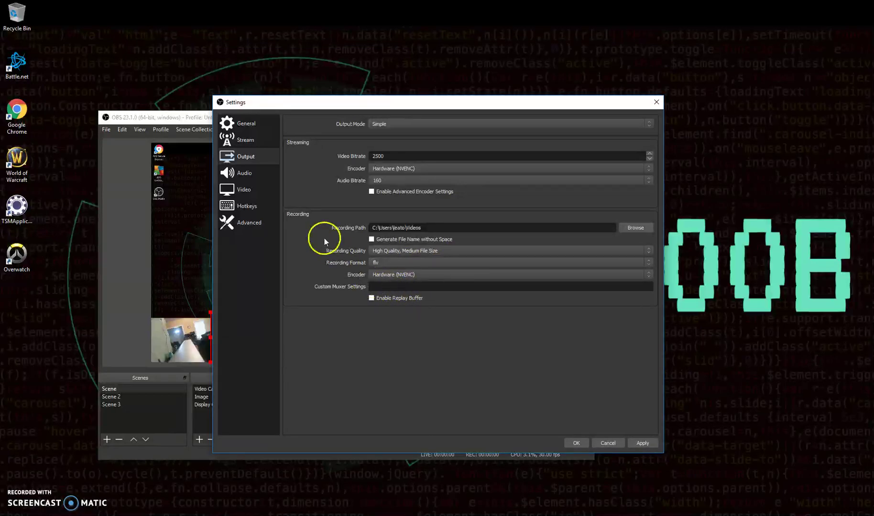
{"action": "left_click", "coordinate": [256, 177]}
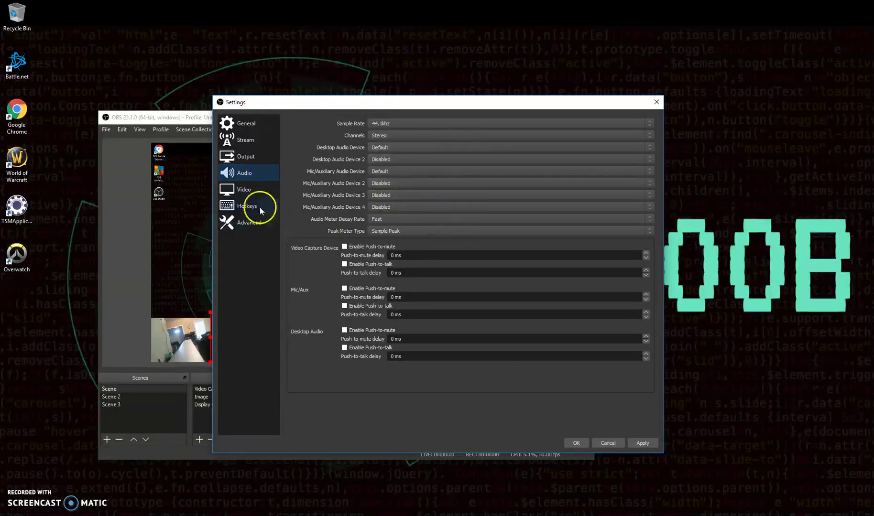
Review Video settings, keeping 30 fps as the frame rate, then view the Hotkeys page
{"action": "left_click", "coordinate": [248, 193]}
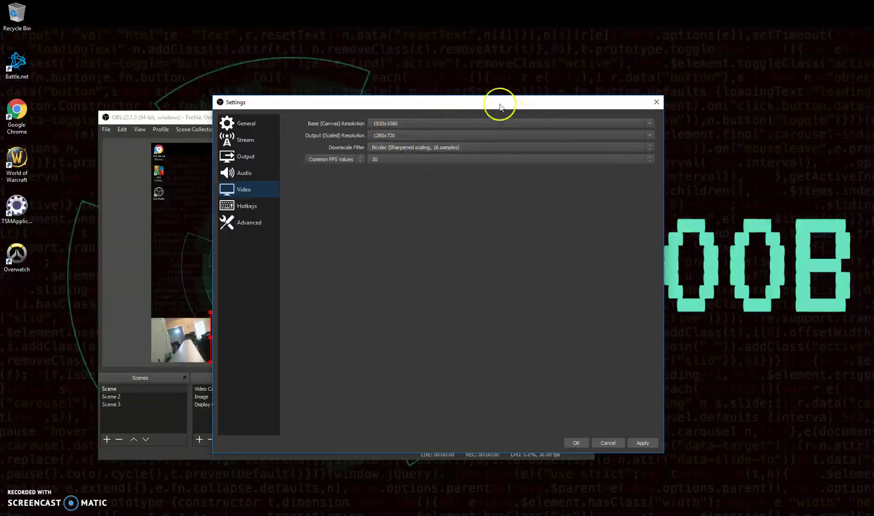
{"action": "left_click", "coordinate": [643, 159]}
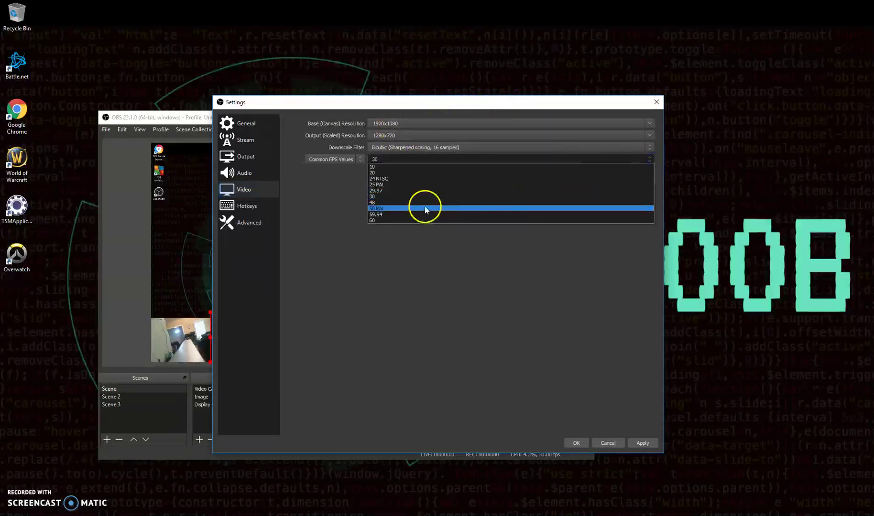
{"action": "left_click", "coordinate": [335, 261]}
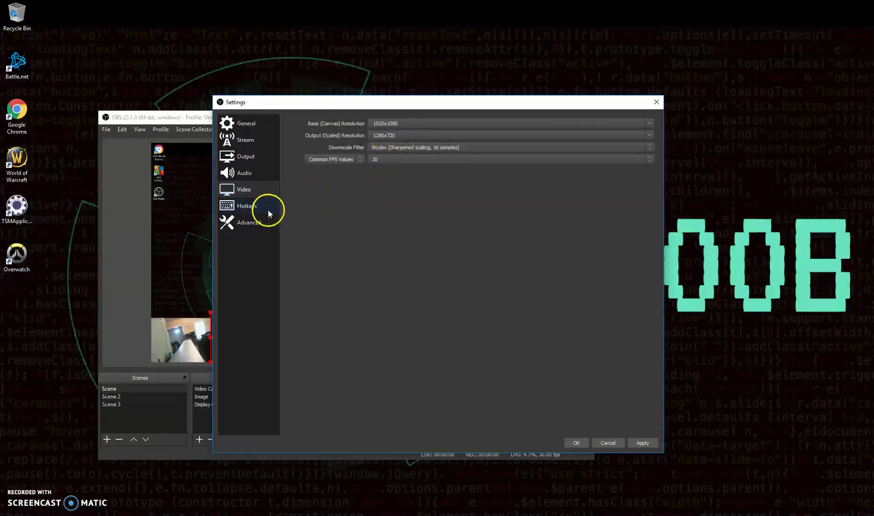
{"action": "left_click", "coordinate": [242, 211]}
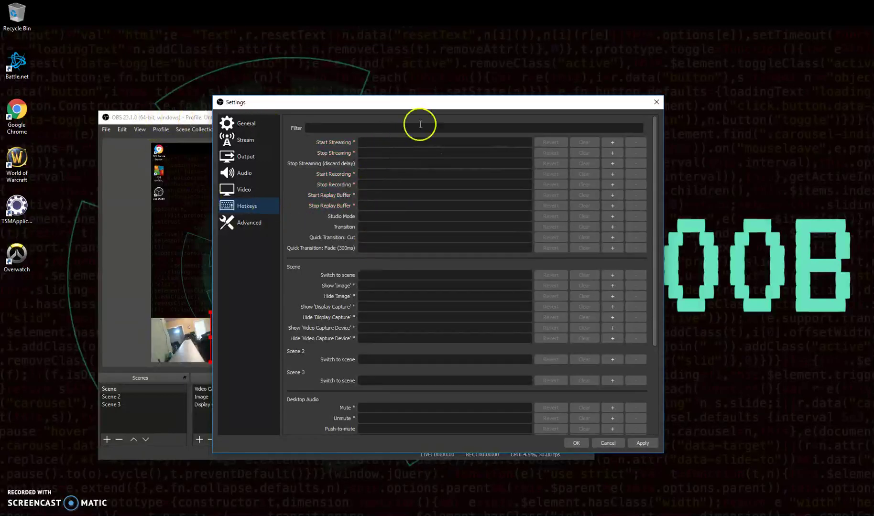
Close Settings without saving any changes
{"action": "left_click", "coordinate": [656, 101]}
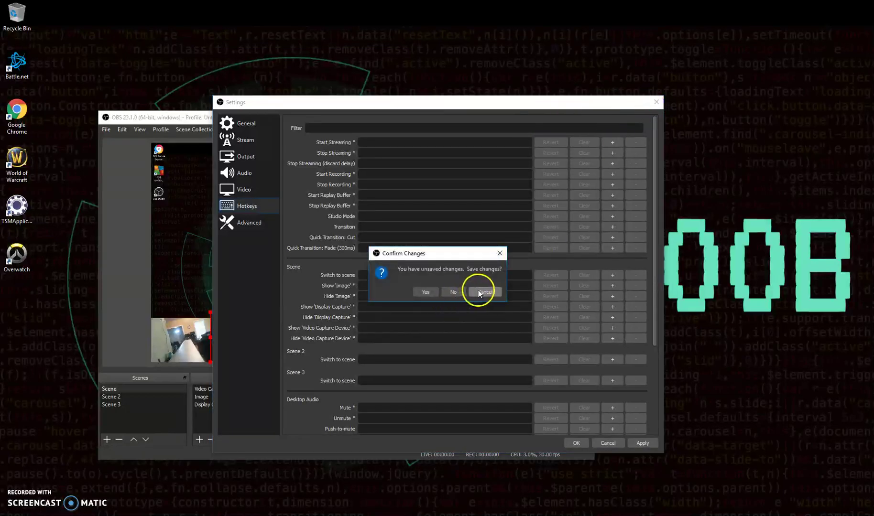
{"action": "left_click", "coordinate": [481, 291]}
{"action": "left_click", "coordinate": [656, 102]}
{"action": "left_click", "coordinate": [481, 292]}
{"action": "left_click", "coordinate": [612, 445]}
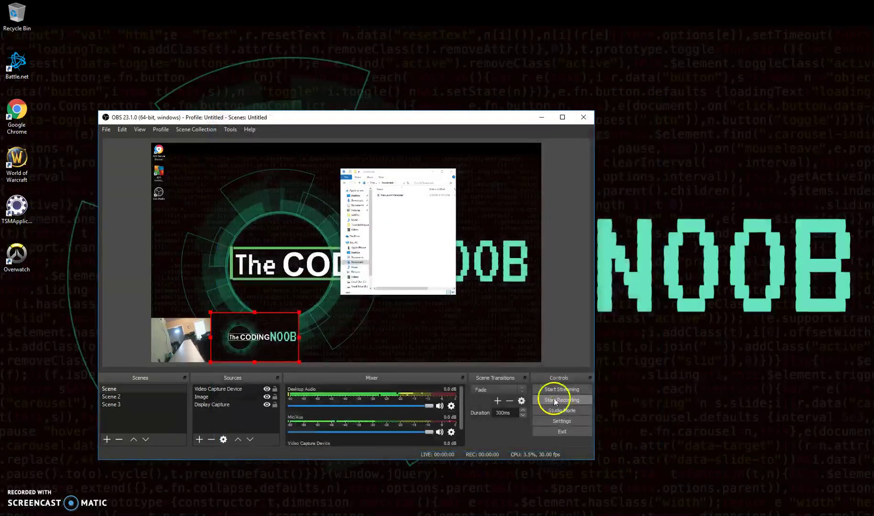
Remove the Image logo source and reposition the OBS window higher on screen
{"action": "left_click", "coordinate": [211, 439]}
{"action": "left_click", "coordinate": [368, 303]}
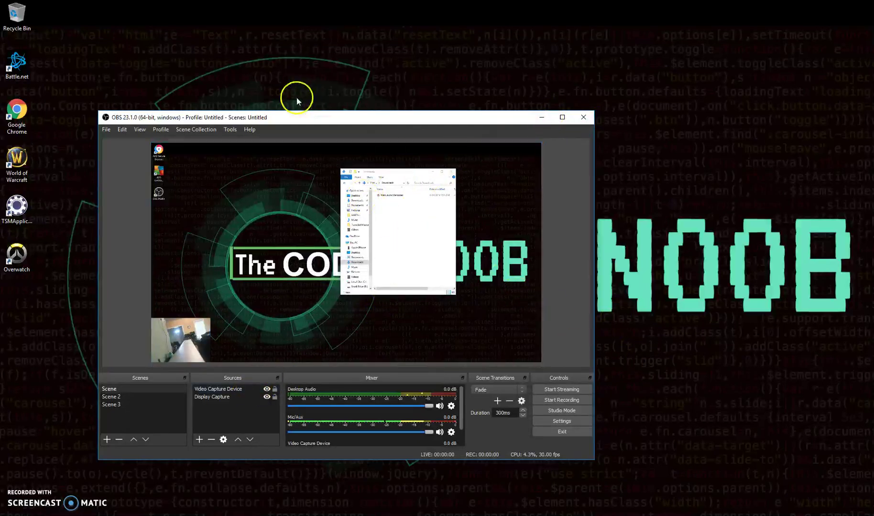
{"action": "left_click_drag", "start_coordinate": [336, 119], "coordinate": [405, 108]}
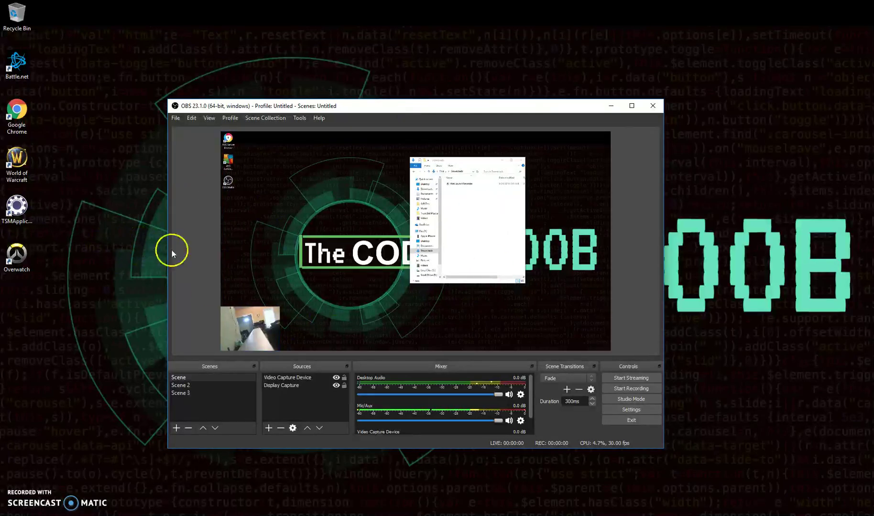
{"action": "mouse_move", "coordinate": [414, 101]}
{"action": "left_mouse_down"}
{"action": "mouse_move", "coordinate": [354, 78]}
{"action": "mouse_move", "coordinate": [417, 91]}
{"action": "left_mouse_up"}
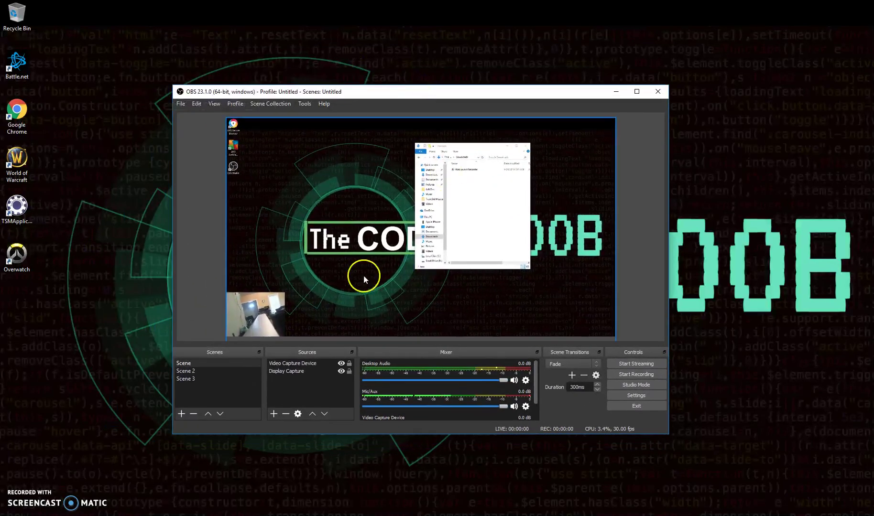
Inspect the webcam source's properties, then hide the webcam from the scene
{"action": "left_click", "coordinate": [299, 365]}
{"action": "double_click", "coordinate": [299, 365]}
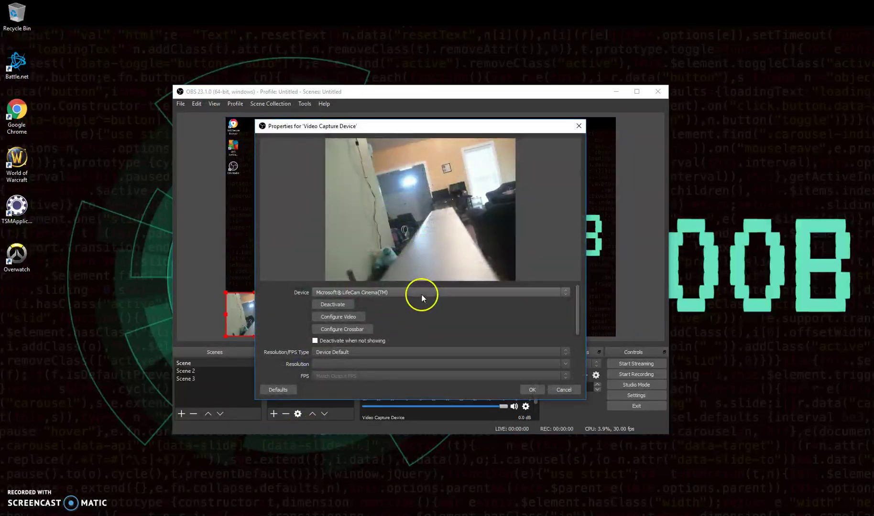
{"action": "left_click", "coordinate": [532, 389]}
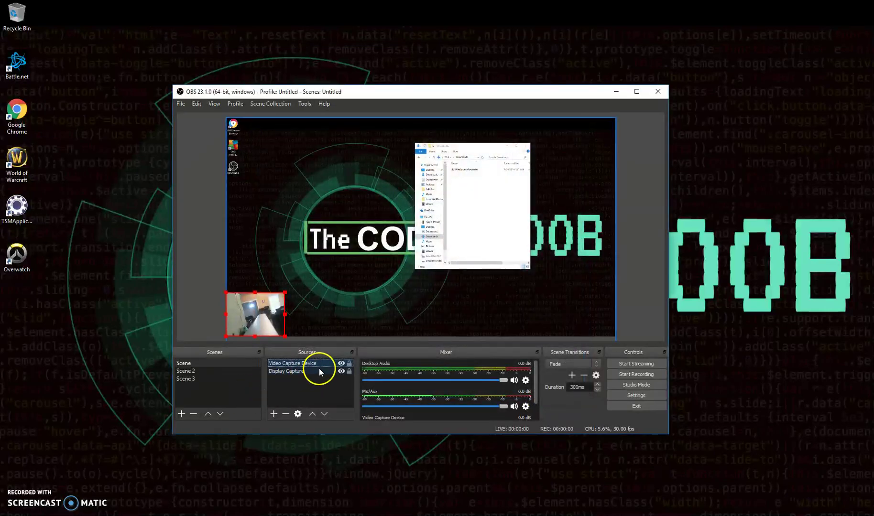
{"action": "left_click", "coordinate": [341, 363]}
Set the Display Capture source to capture Display 2
{"action": "double_click", "coordinate": [317, 372]}
{"action": "left_click", "coordinate": [447, 321]}
{"action": "left_click", "coordinate": [363, 336]}
{"action": "left_click", "coordinate": [532, 390]}
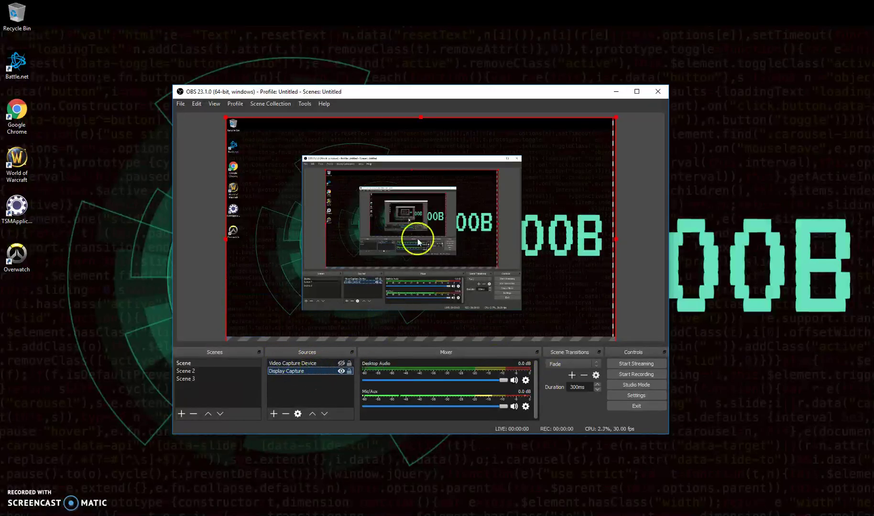
Delete the Display Capture and Video Capture Device sources from the scene
{"action": "left_click_drag", "start_coordinate": [422, 92], "coordinate": [444, 80]}
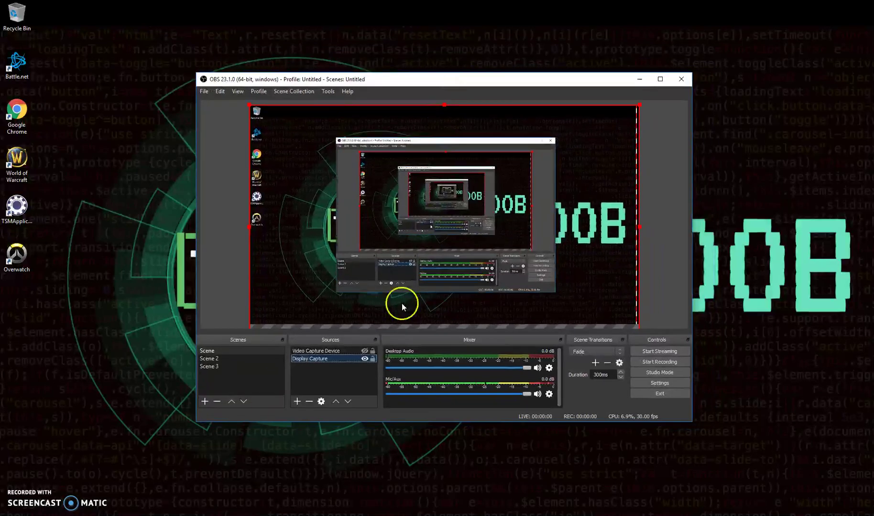
{"action": "left_click", "coordinate": [309, 401]}
{"action": "left_click", "coordinate": [477, 265]}
{"action": "left_click", "coordinate": [324, 351]}
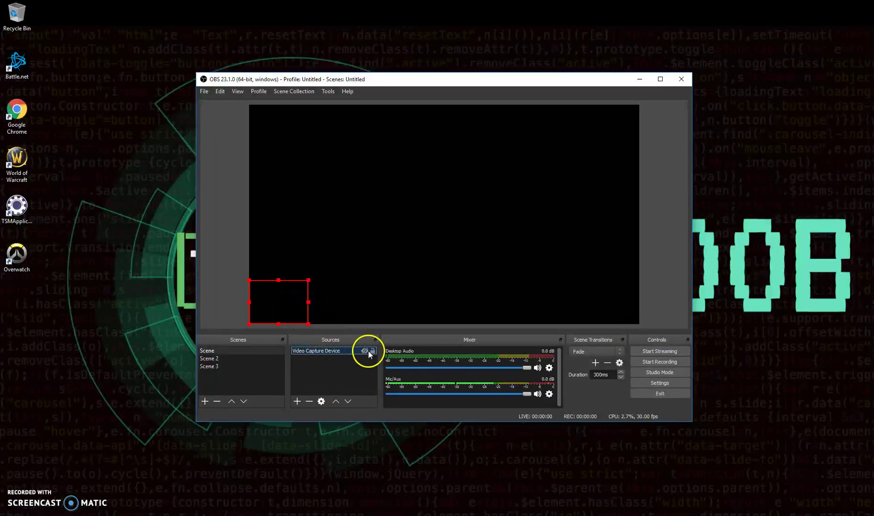
{"action": "left_click", "coordinate": [309, 401]}
{"action": "left_click", "coordinate": [483, 265]}
Delete Scene 3 and Scene 2, leaving only the single empty Scene
{"action": "left_click", "coordinate": [252, 368]}
{"action": "left_click", "coordinate": [217, 401]}
{"action": "left_click", "coordinate": [476, 258]}
{"action": "left_click", "coordinate": [218, 357]}
{"action": "left_click", "coordinate": [218, 402]}
{"action": "left_click", "coordinate": [467, 264]}
{"action": "left_click", "coordinate": [416, 401]}
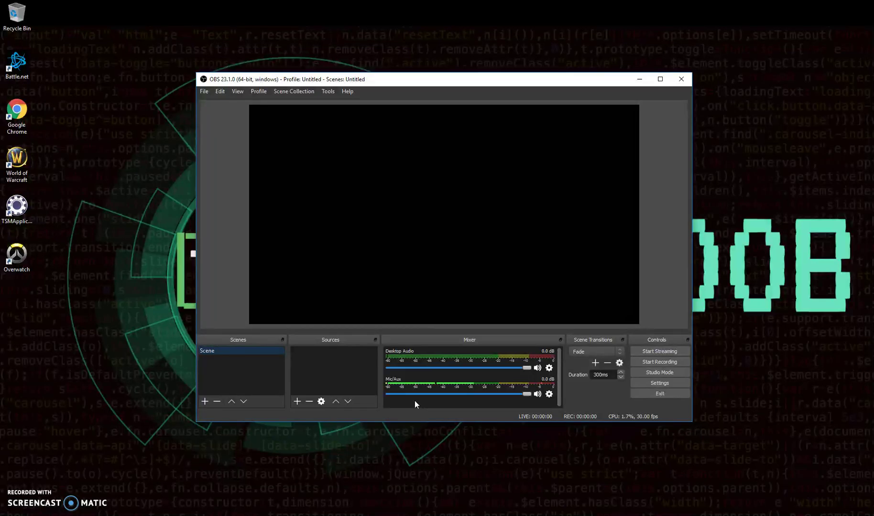
{"action": "left_click", "coordinate": [416, 399]}
{"action": "left_click", "coordinate": [417, 375]}
{"action": "left_click", "coordinate": [530, 364]}
{"action": "left_click", "coordinate": [639, 420]}
{"action": "left_click_drag", "start_coordinate": [400, 82], "coordinate": [381, 82]}
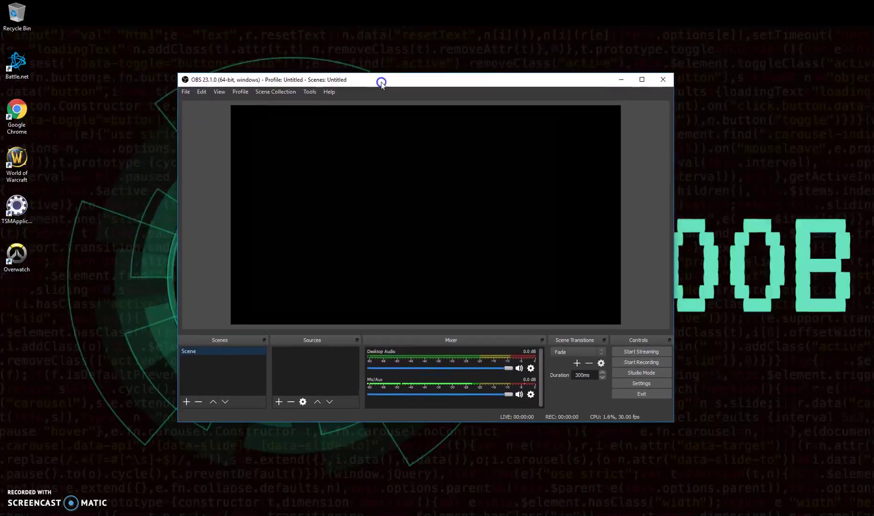
{"action": "left_click", "coordinate": [641, 363]}
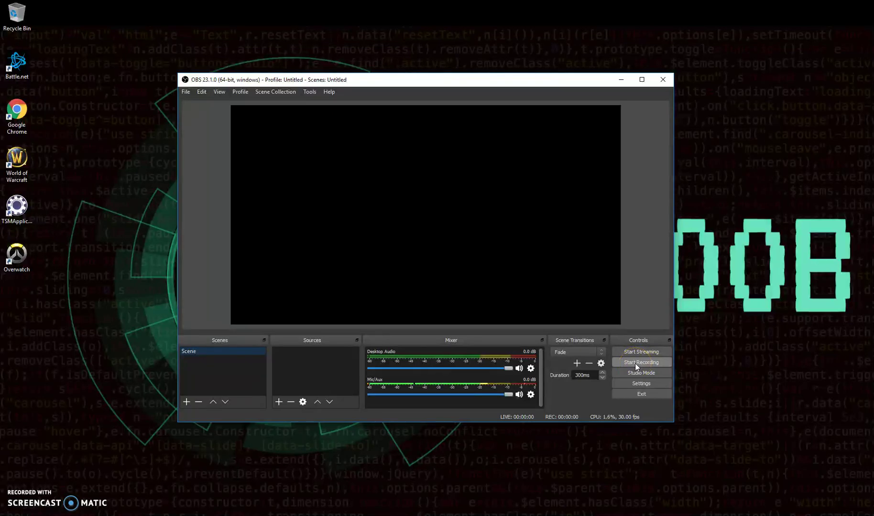
{"action": "left_click", "coordinate": [629, 363]}
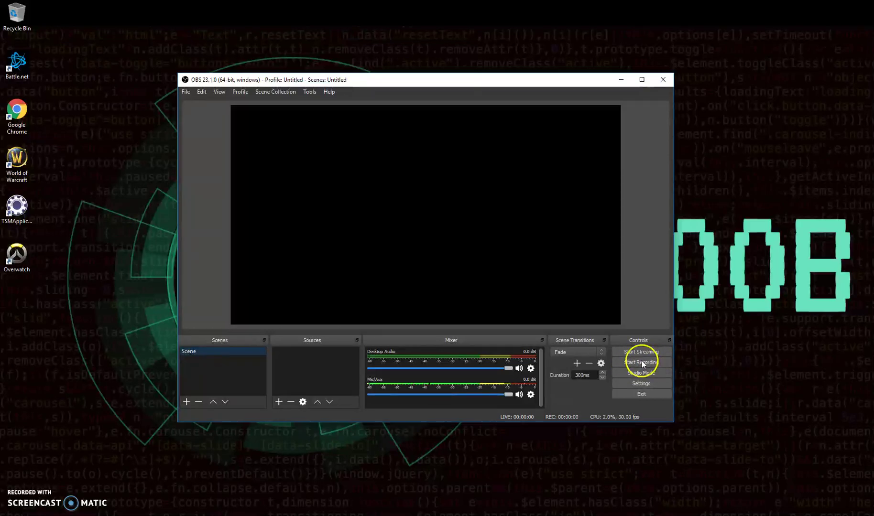